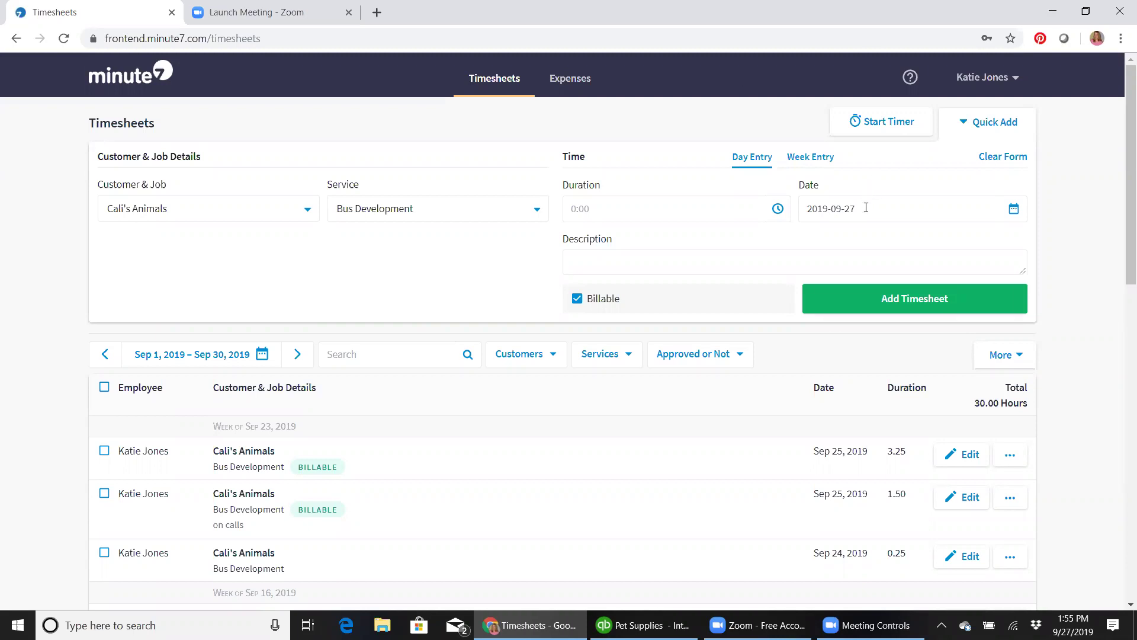
Examine the date picker and the week entry layout of the quick-add form, returning to day entry.
left_click(1016, 210)
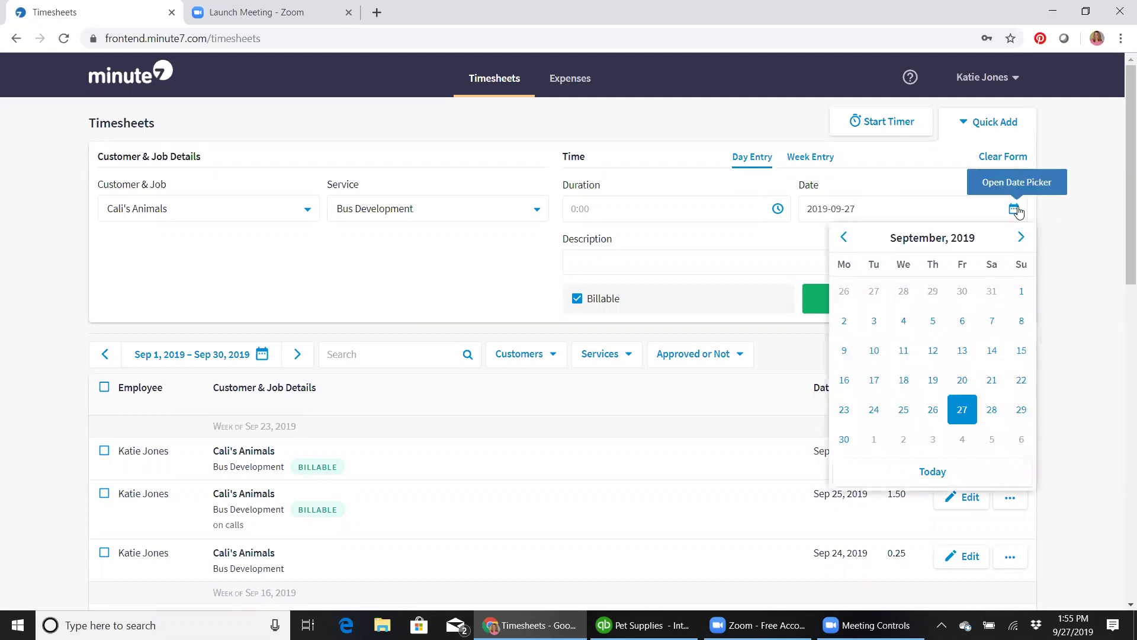
left_click(1107, 256)
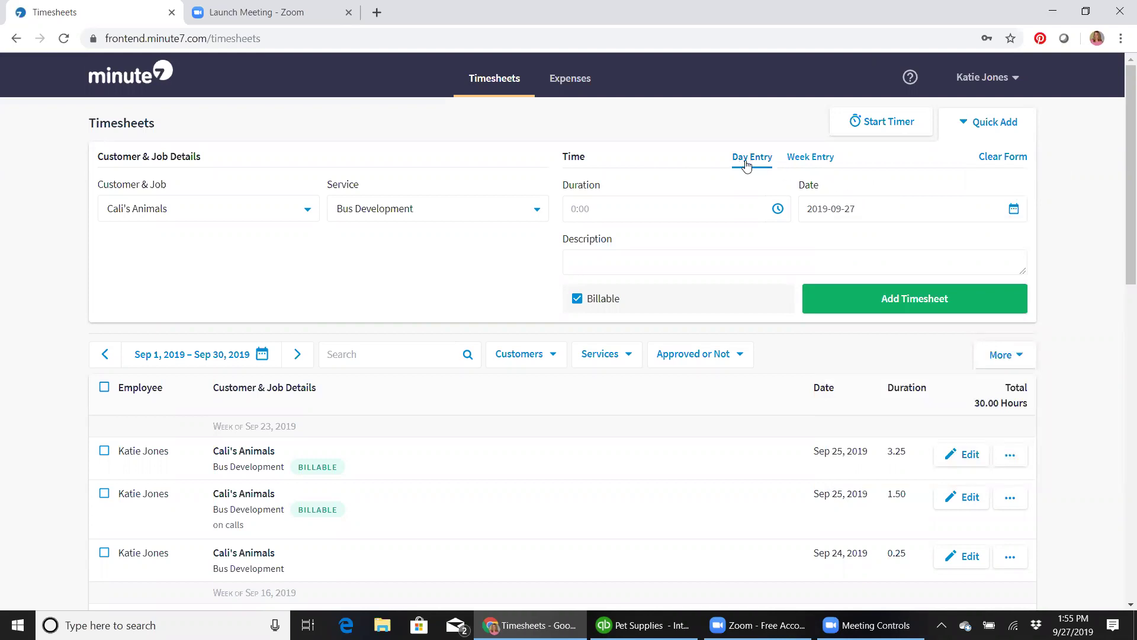
left_click(817, 164)
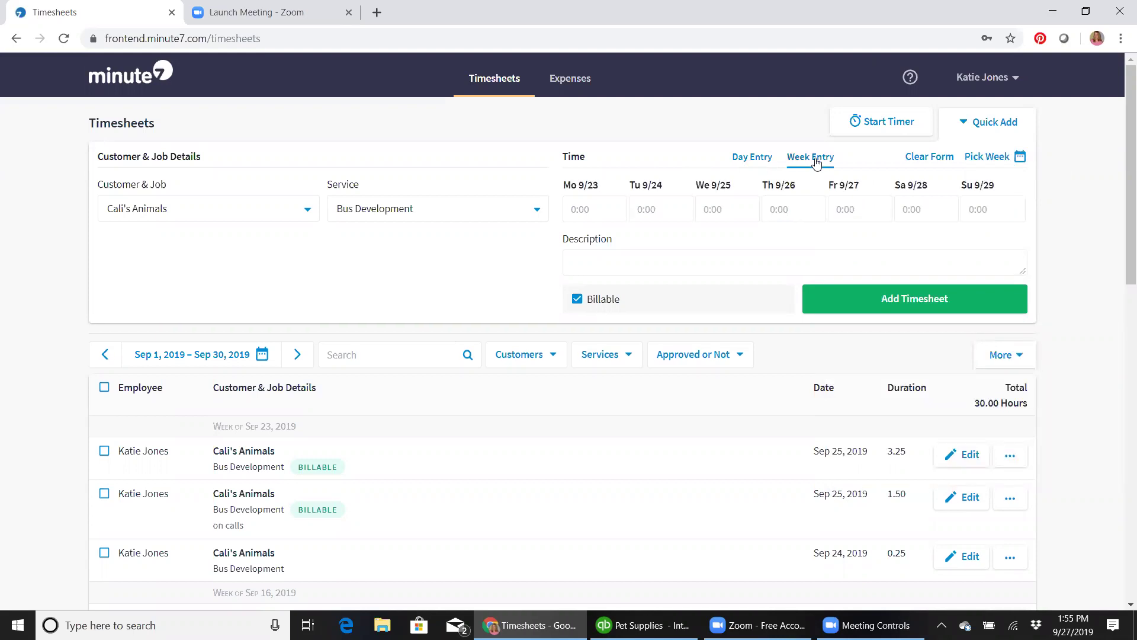
mouse_move(777, 185)
left_click(761, 159)
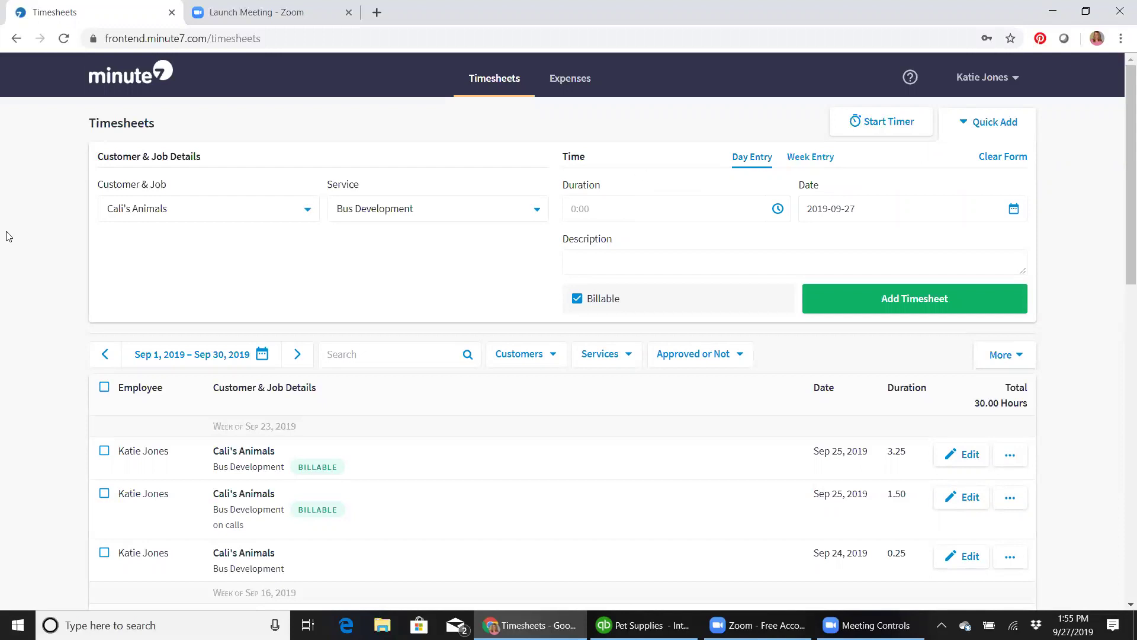
Set the quick-add timesheet's customer to Happy Pets and its service to Logistics.
left_click(183, 209)
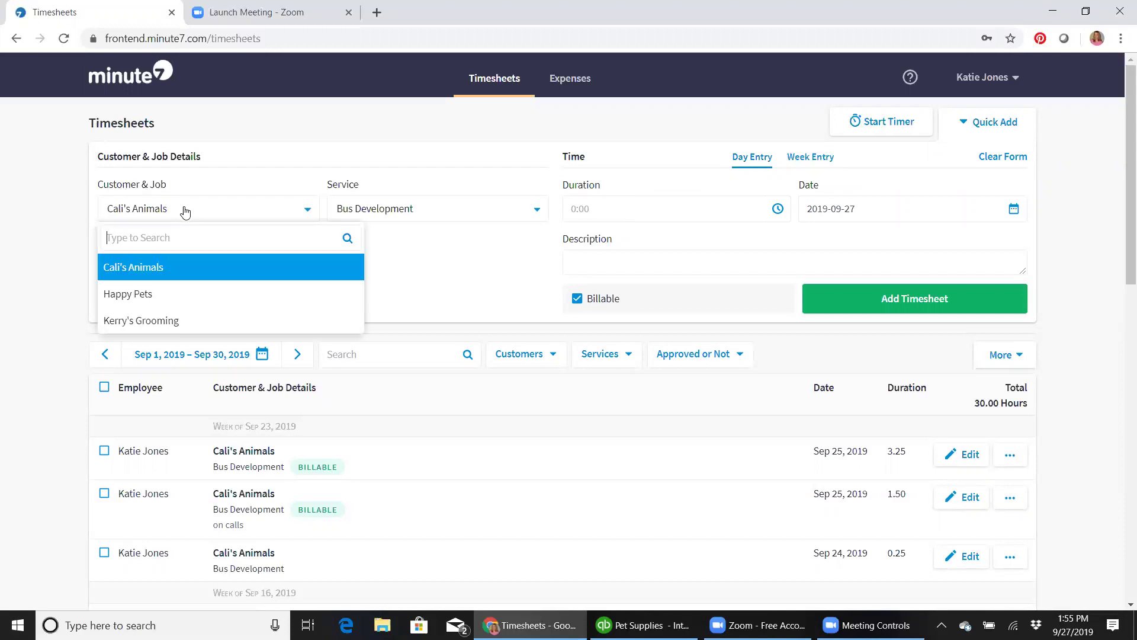
left_click(141, 292)
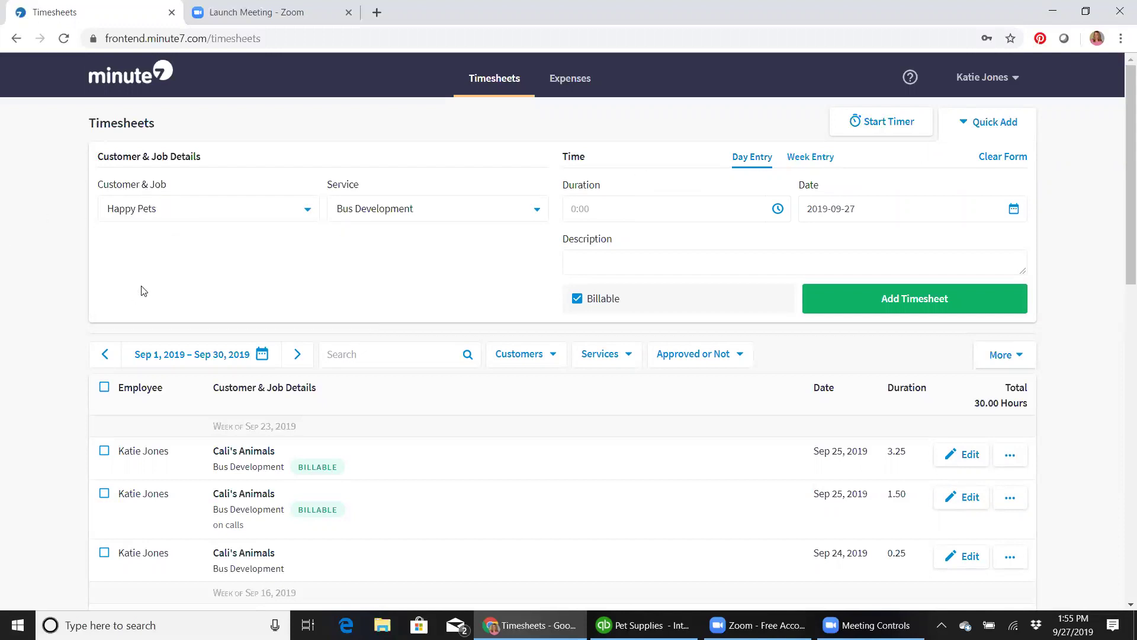
left_click(456, 212)
left_click(412, 290)
Try the duration as 1.5 and as 1:30, and clear the field.
left_click(572, 207)
type("1.5")
key("BackSpace")
type("1")
type(":30")
key("BackSpace")
key("BackSpace")
key("BackSpace")
key("BackSpace")
Fill in a 4:00 duration with the start and end time calculator, using a 09:00 AM start.
left_click(779, 210)
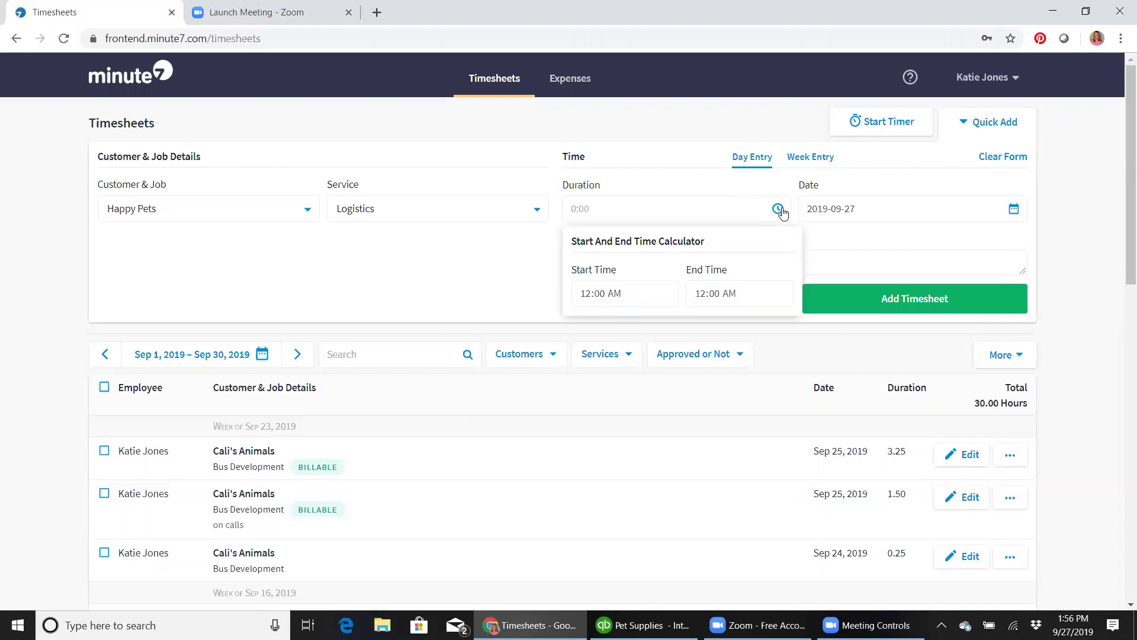
left_click(586, 294)
key("Down")
key("Down")
key("Tab")
key("Tab")
key("Tab")
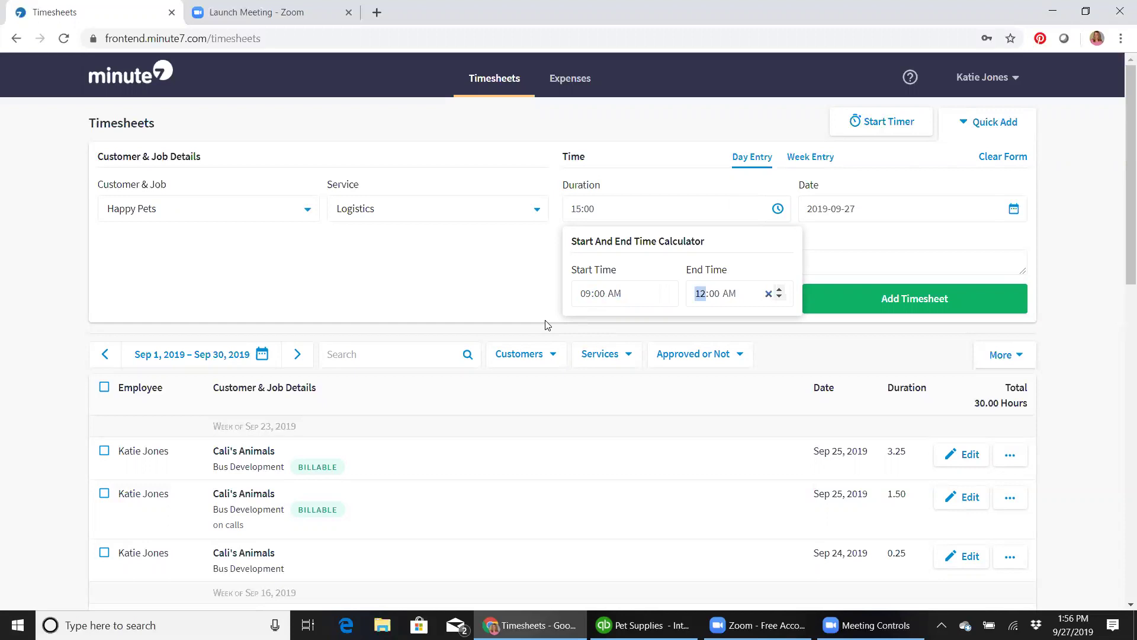
key("Tab")
key("shift+Tab")
key("Tab")
key("Tab")
key("Up")
left_click(844, 236)
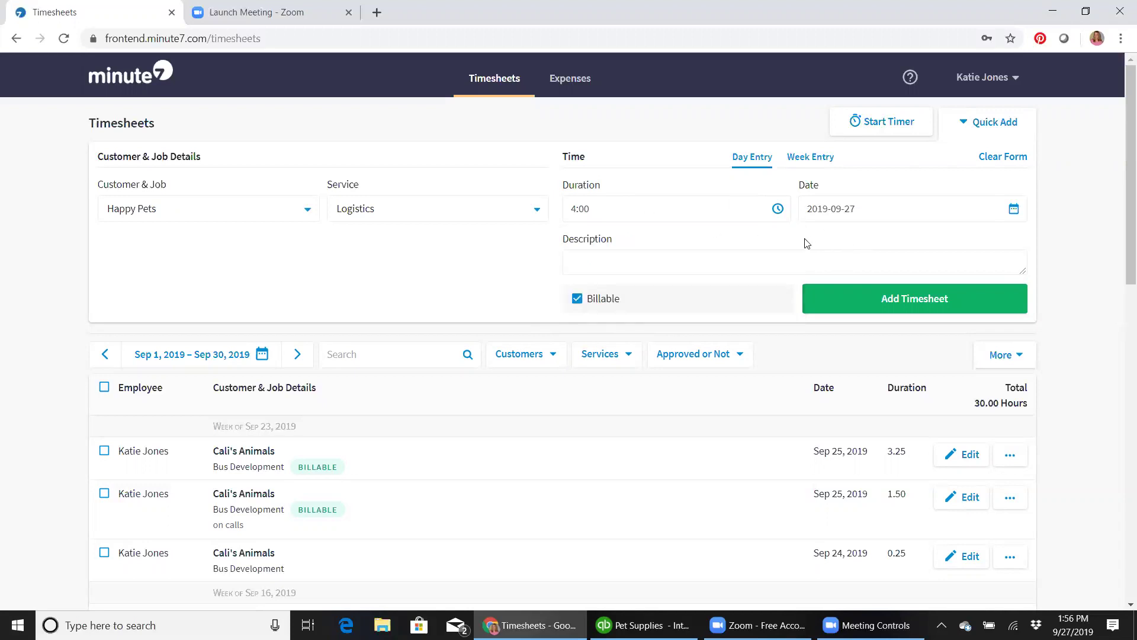
Open a new timer and set its customer to Cali's Animals and its service to sales.
left_click(890, 122)
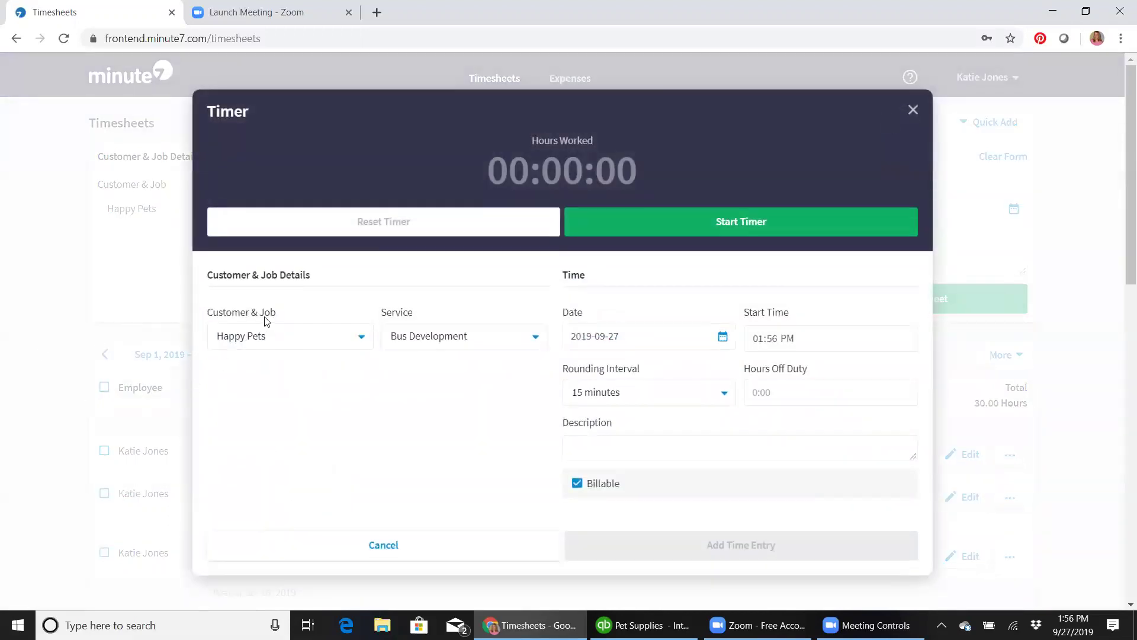
left_click(273, 335)
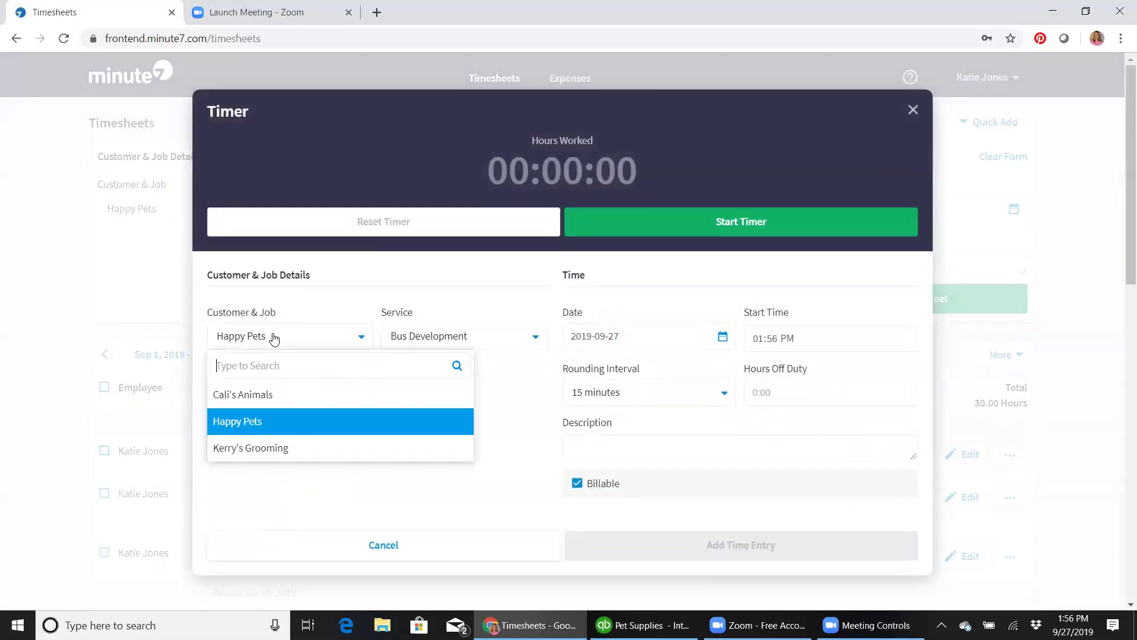
left_click(247, 397)
left_click(456, 342)
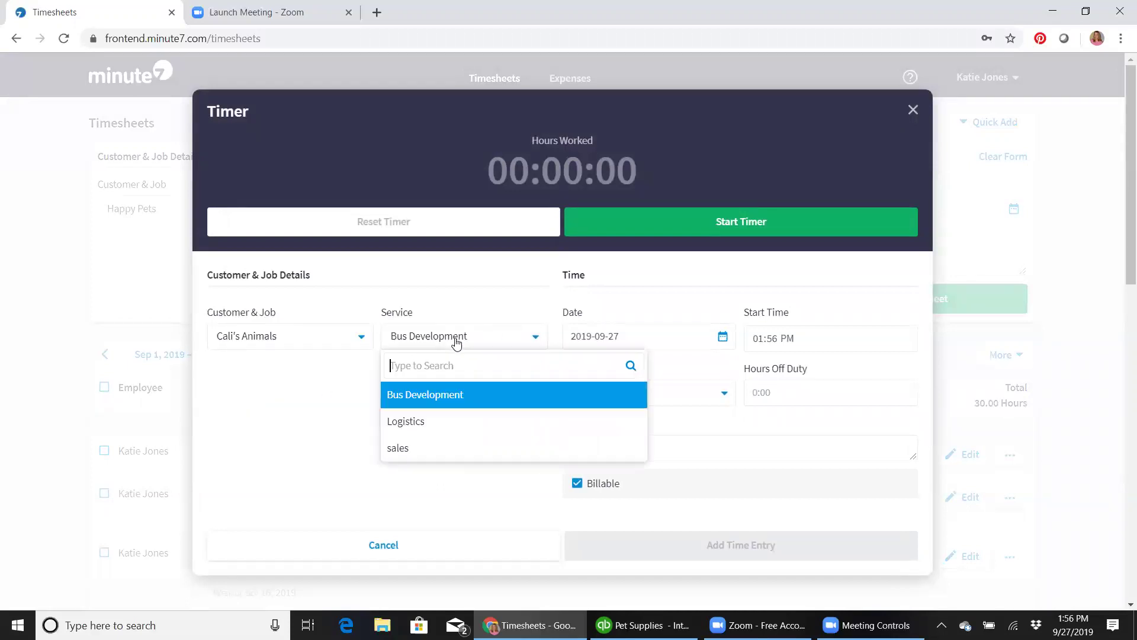
left_click(422, 455)
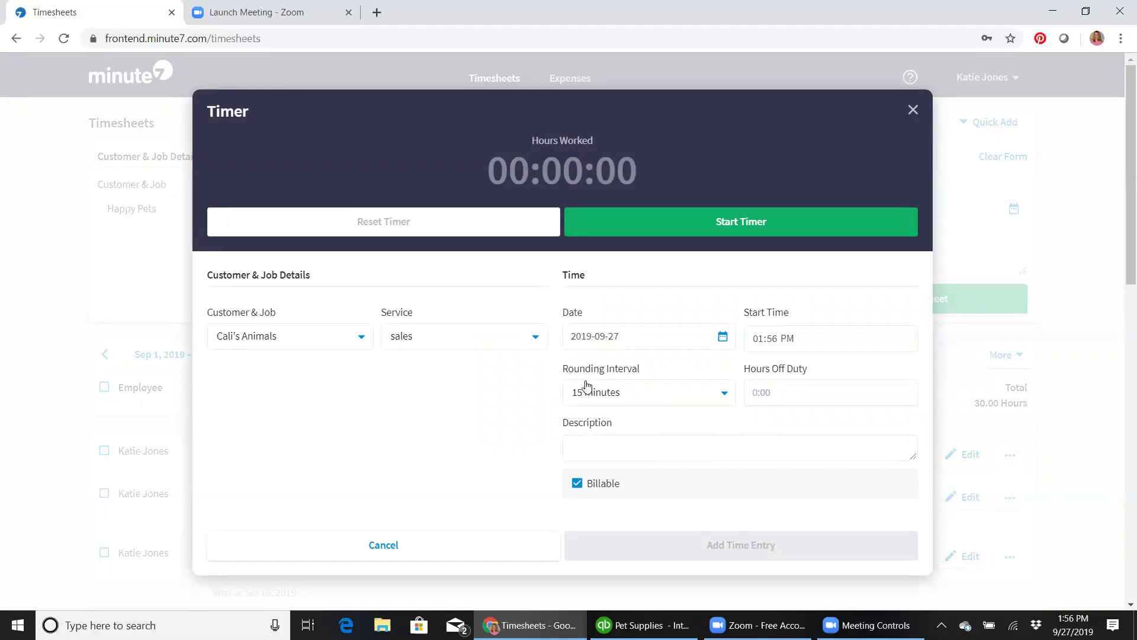
Look over the rounding interval choices, describe the timer entry as "on a call", and start the timer.
left_click(687, 396)
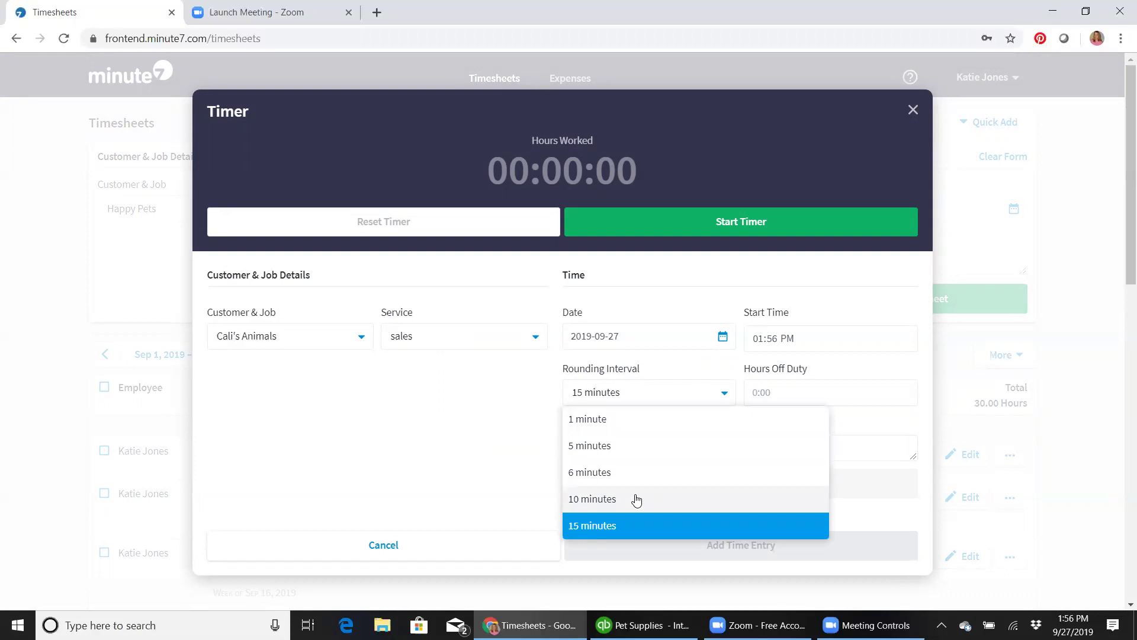
left_click(830, 389)
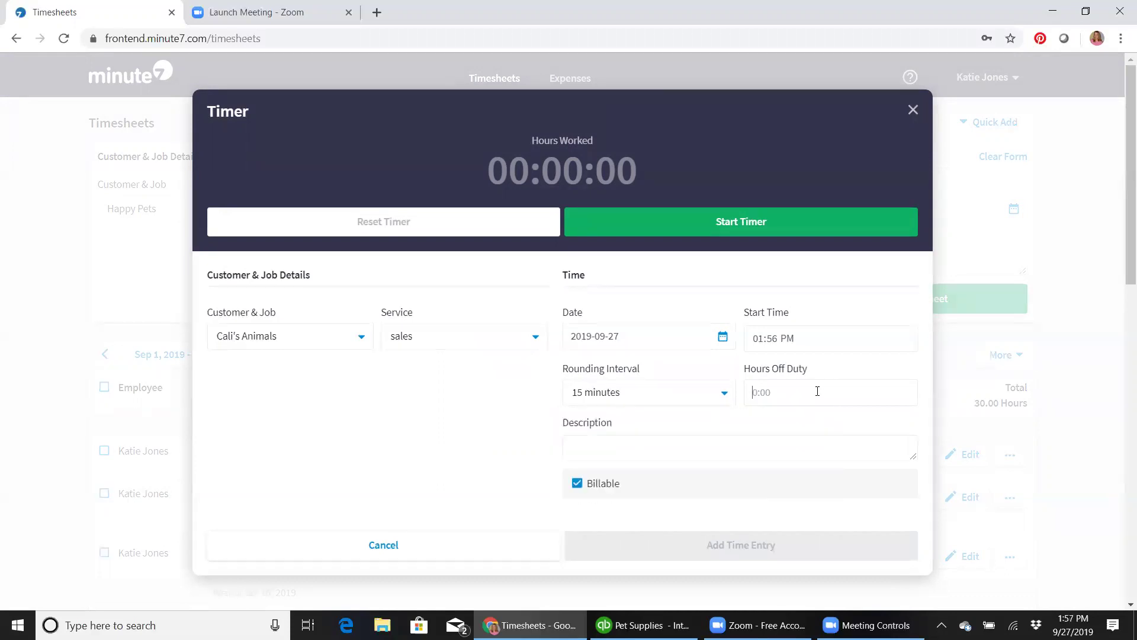
left_click(598, 448)
type("on a call")
left_click(681, 222)
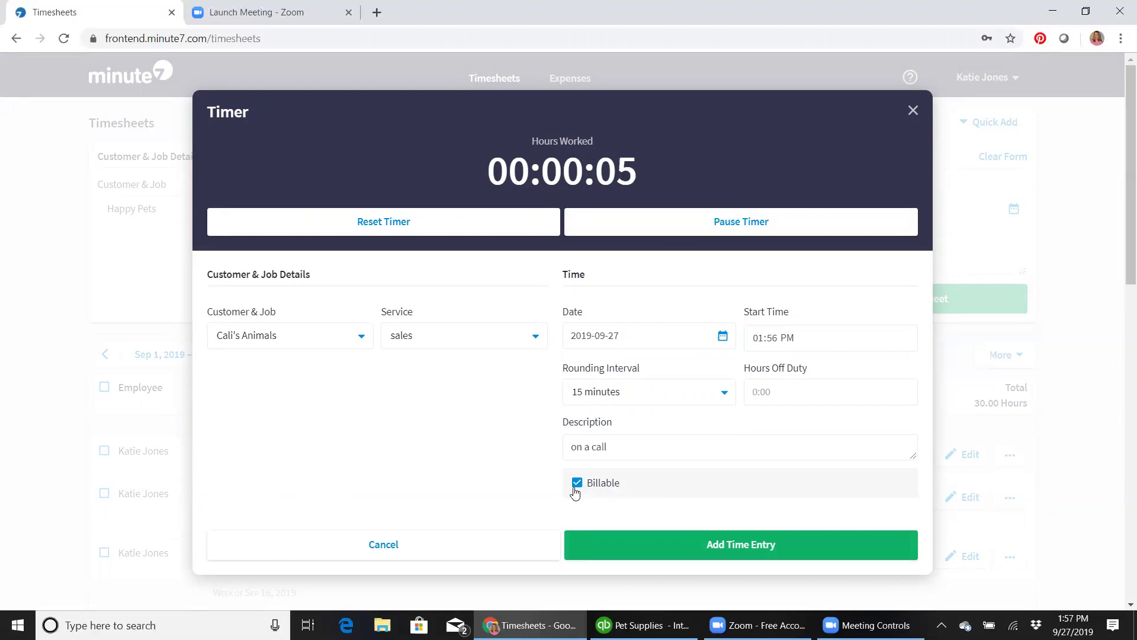
Save the running timer as a billable time entry.
left_click(576, 490)
left_click(577, 484)
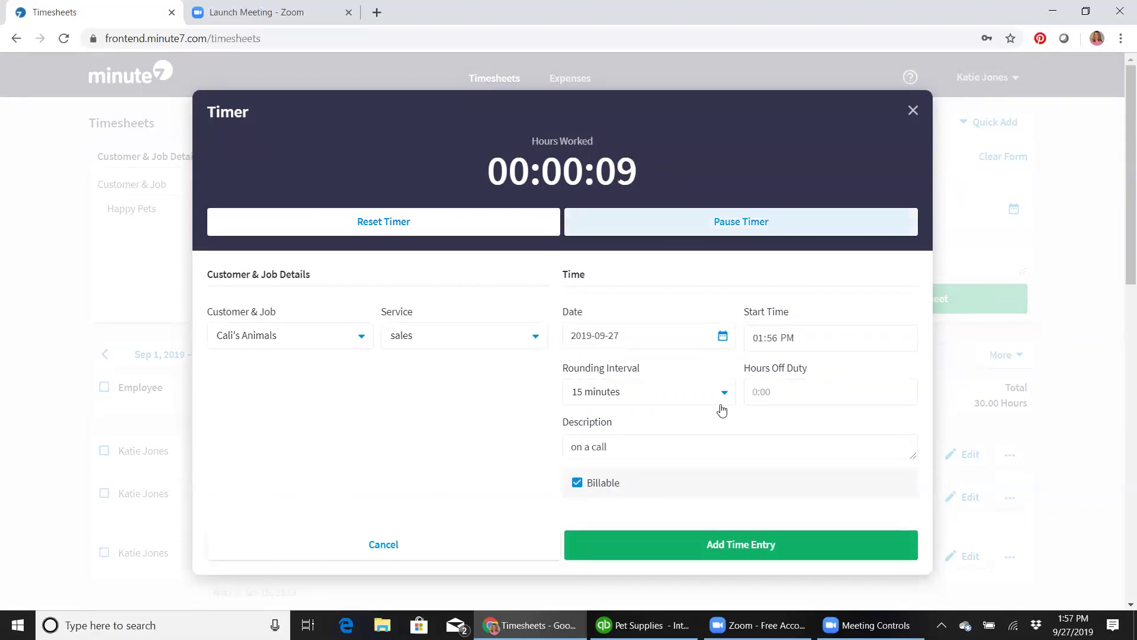
left_click(725, 540)
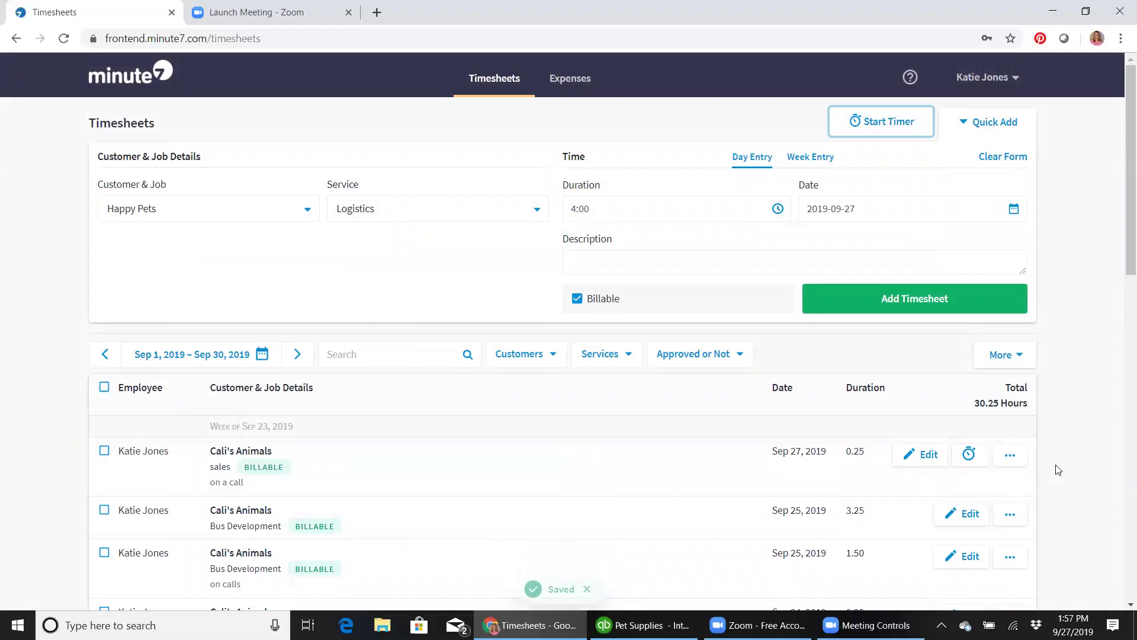
Set the Sep 27 Cali's Animals entry's duration to 0.50, and resume its timer and save the updated time.
left_click(927, 459)
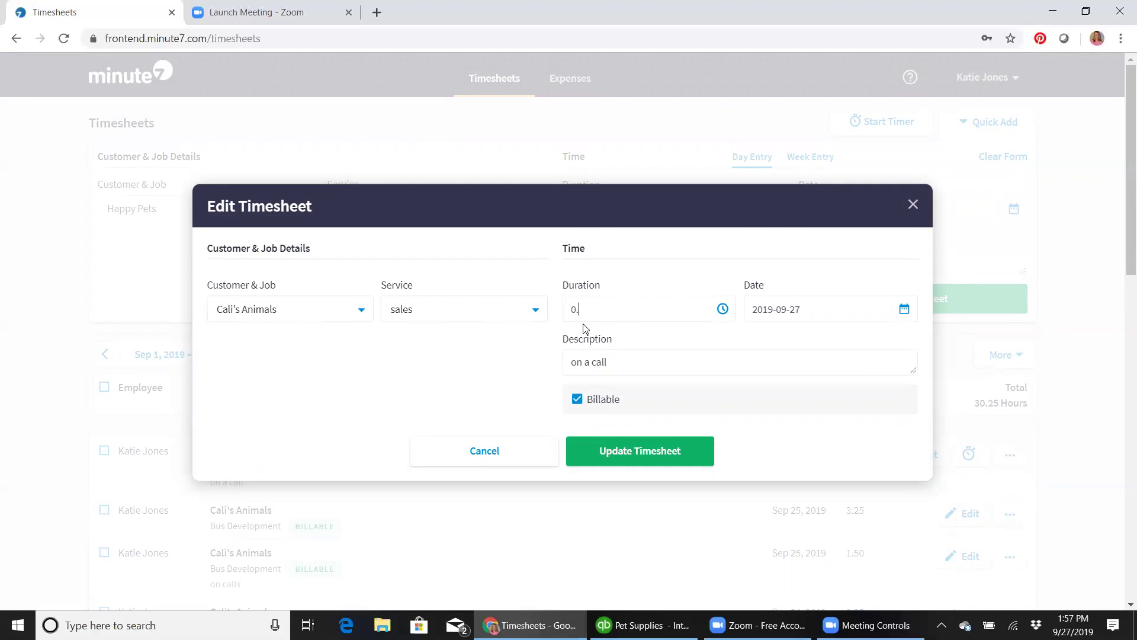
type("50")
left_click(639, 457)
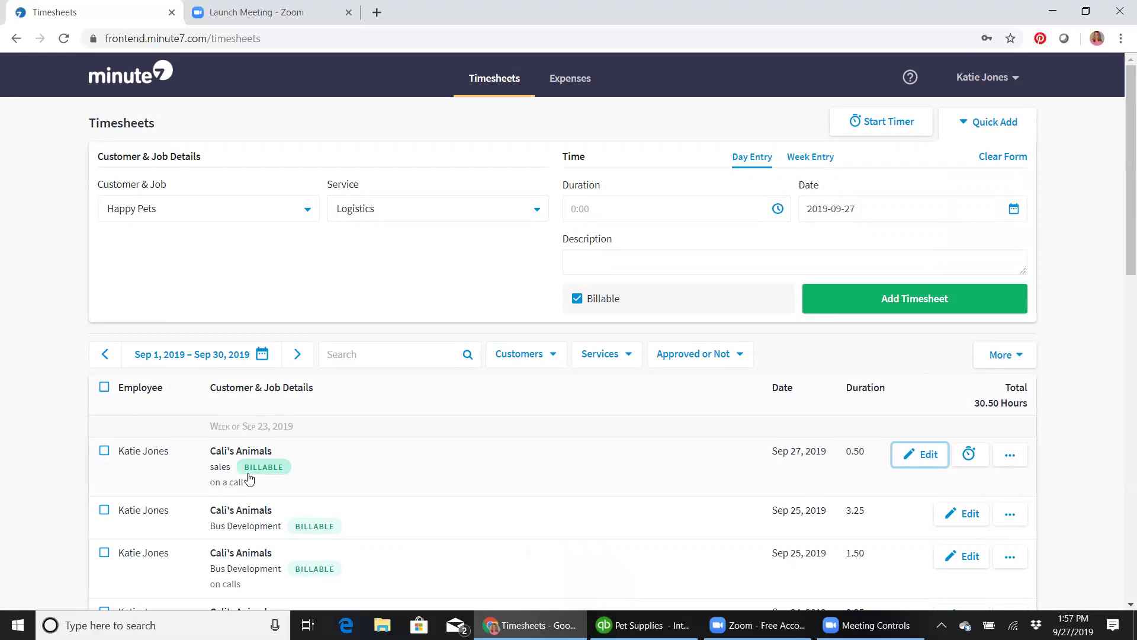
left_click(963, 459)
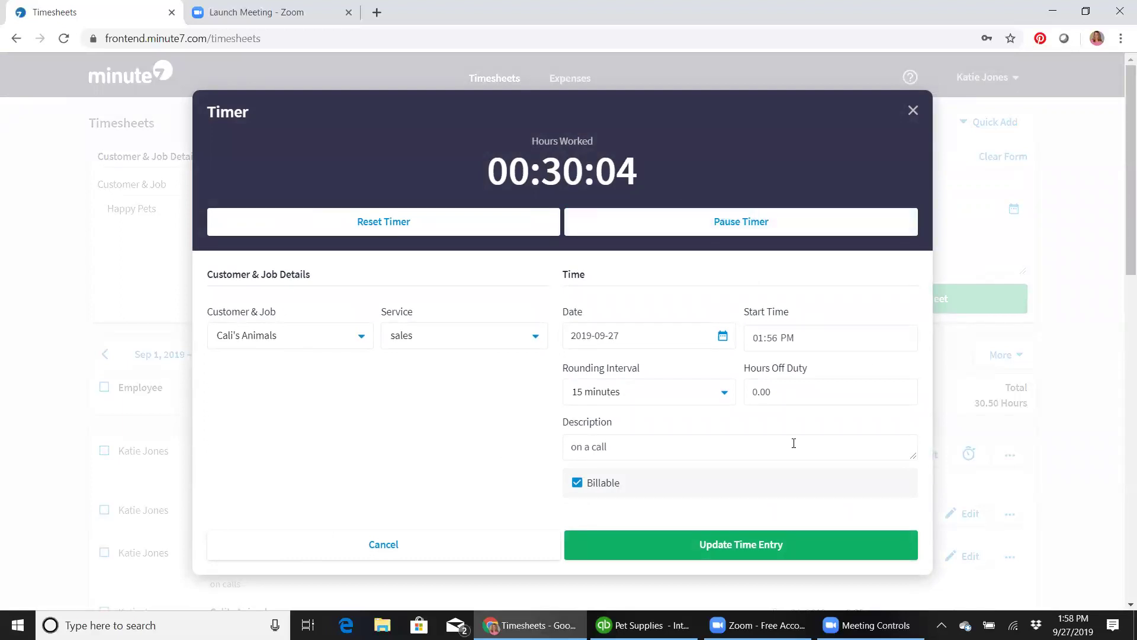
left_click(764, 551)
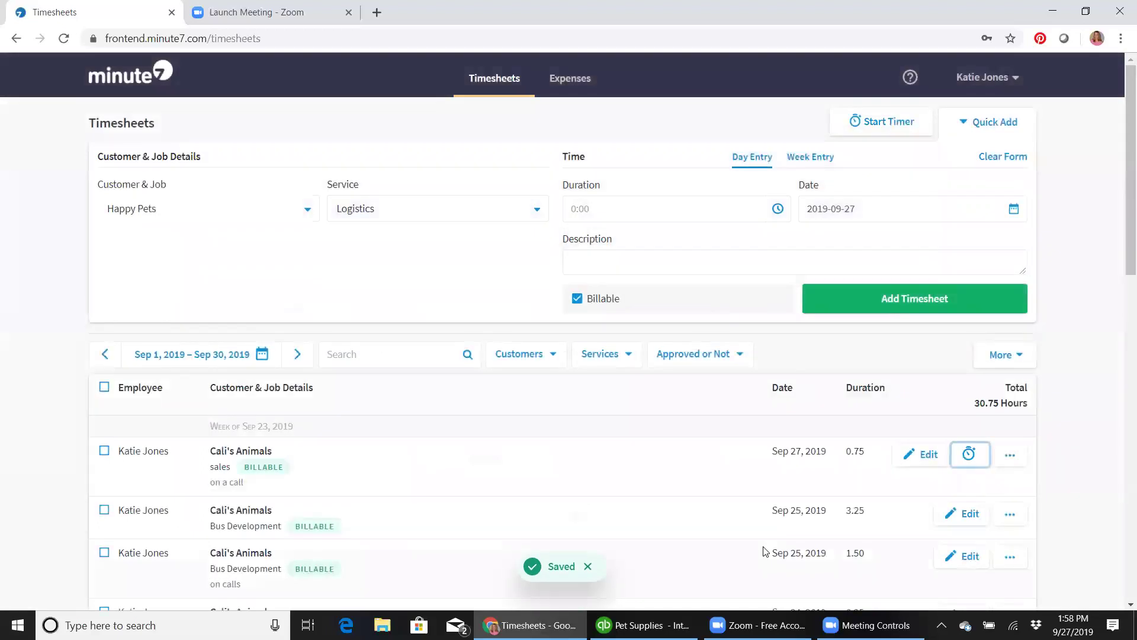
Duplicate the Sep 27 Cali's Animals entry as a new timesheet for Happy Pets.
left_click(1011, 462)
left_click(1010, 456)
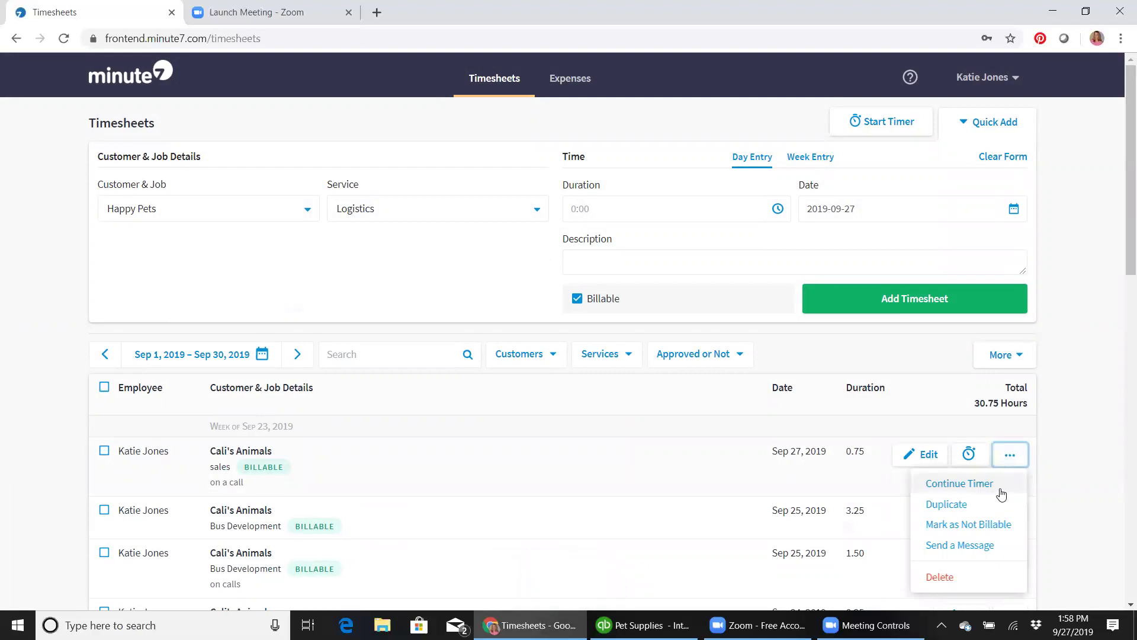
left_click(952, 506)
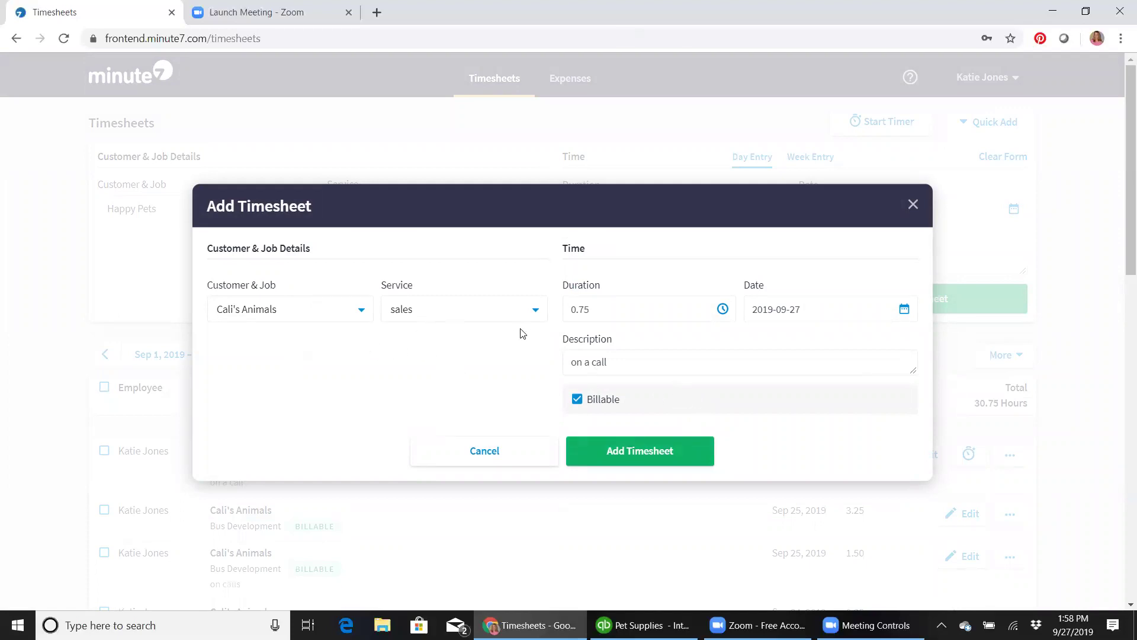
left_click(345, 312)
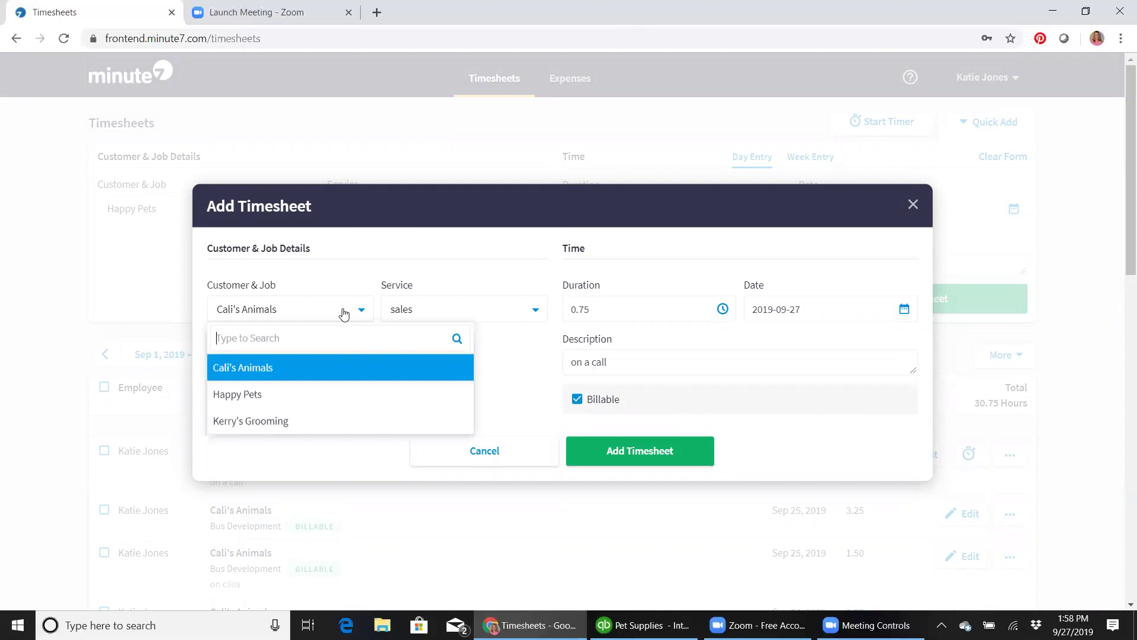
left_click(295, 395)
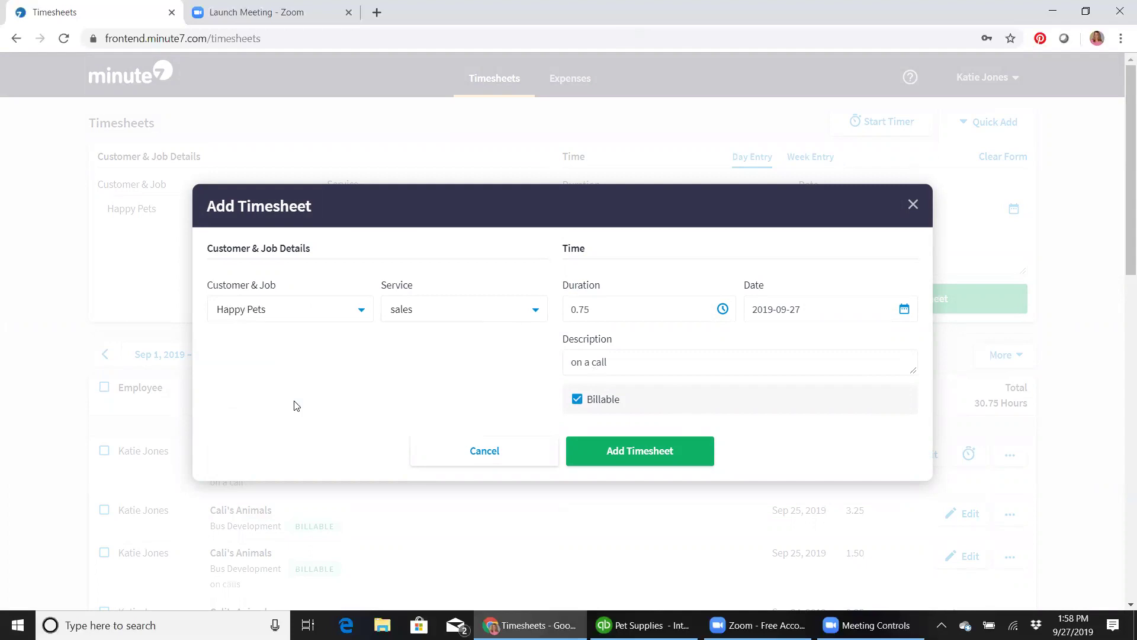
left_click(653, 450)
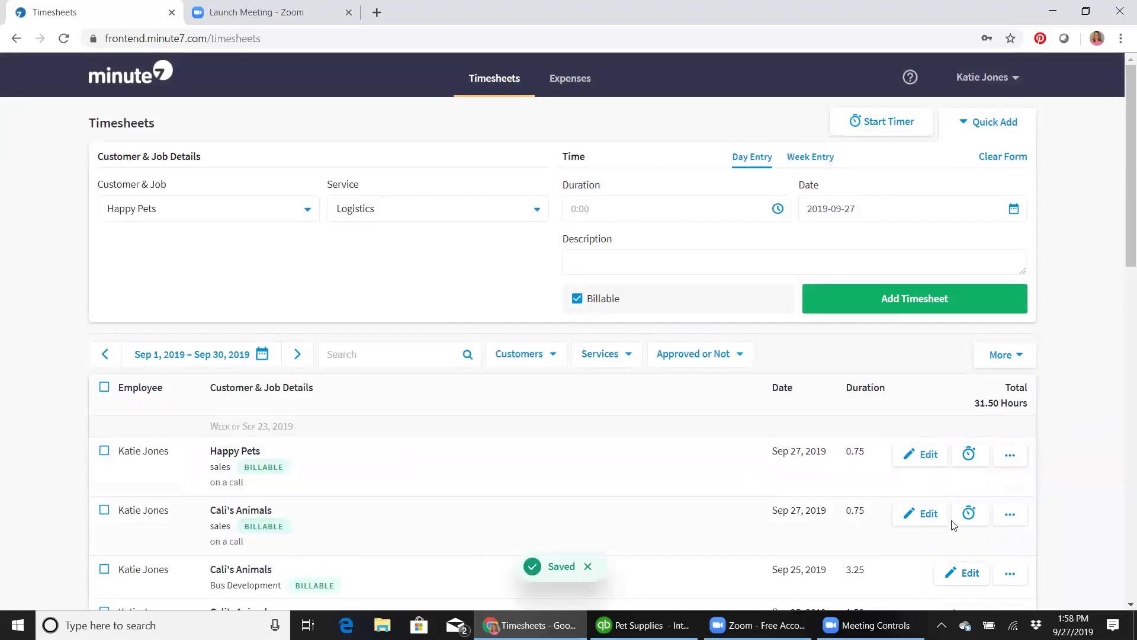
Mark the Sep 27 Cali's Animals sales entry as not billable.
left_click(1010, 515)
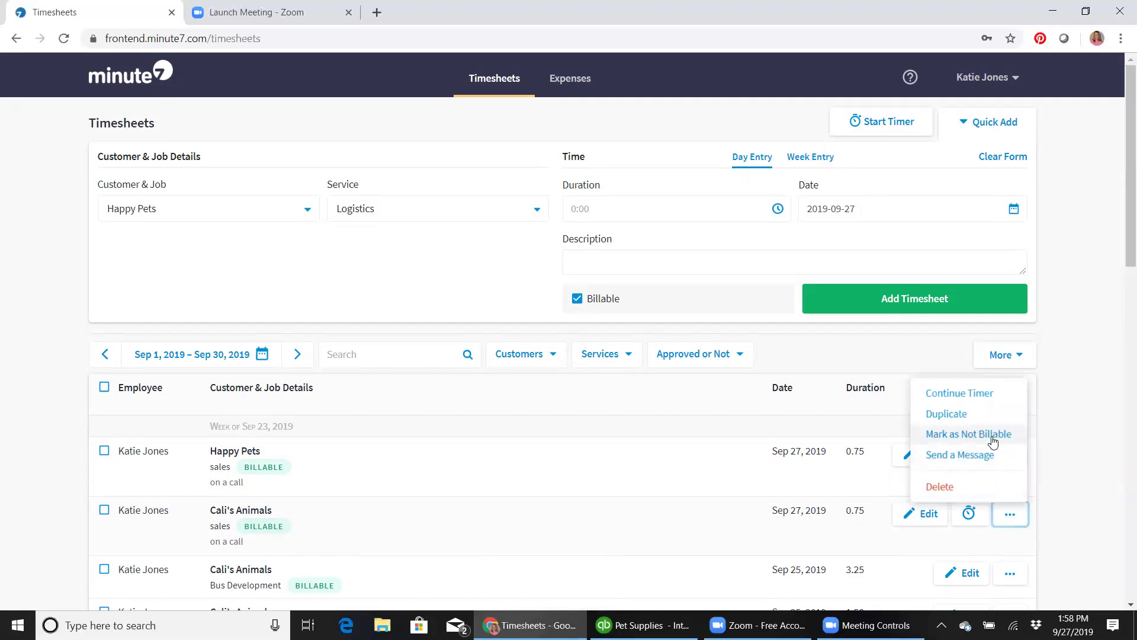
left_click(260, 531)
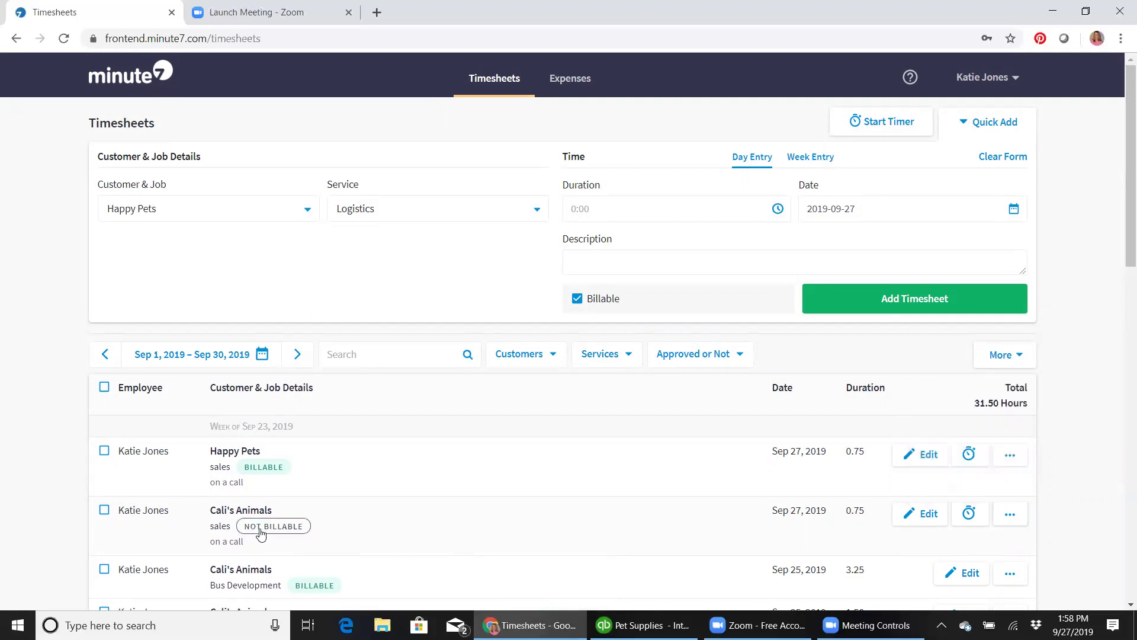
View the message form for the Sep 27 Cali's Animals entry and close it without sending.
left_click(1013, 520)
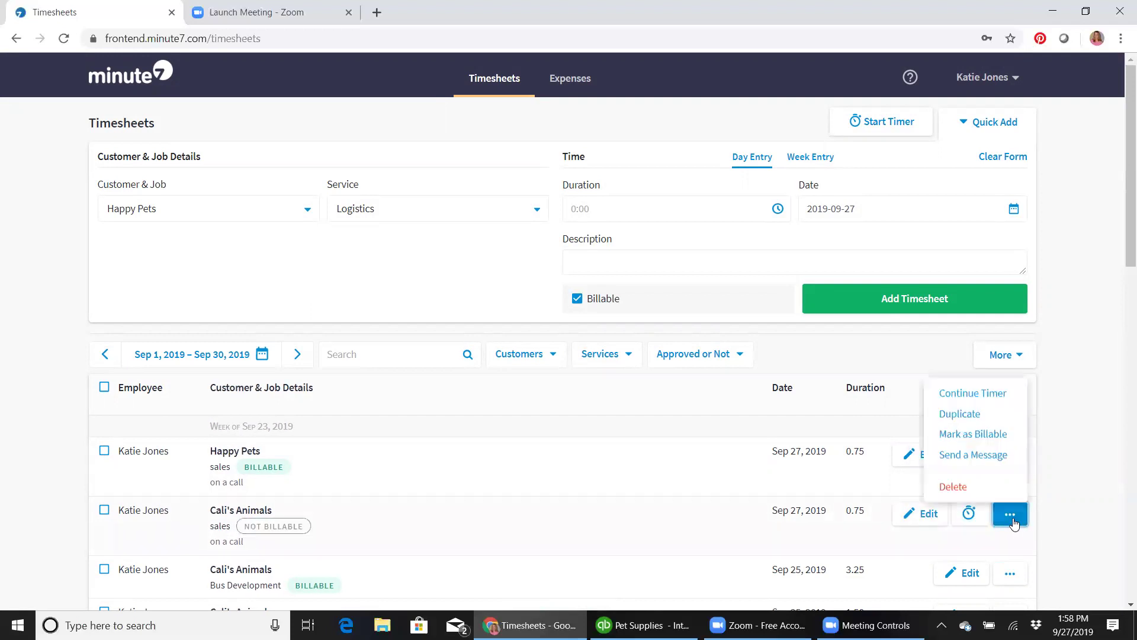
left_click(989, 456)
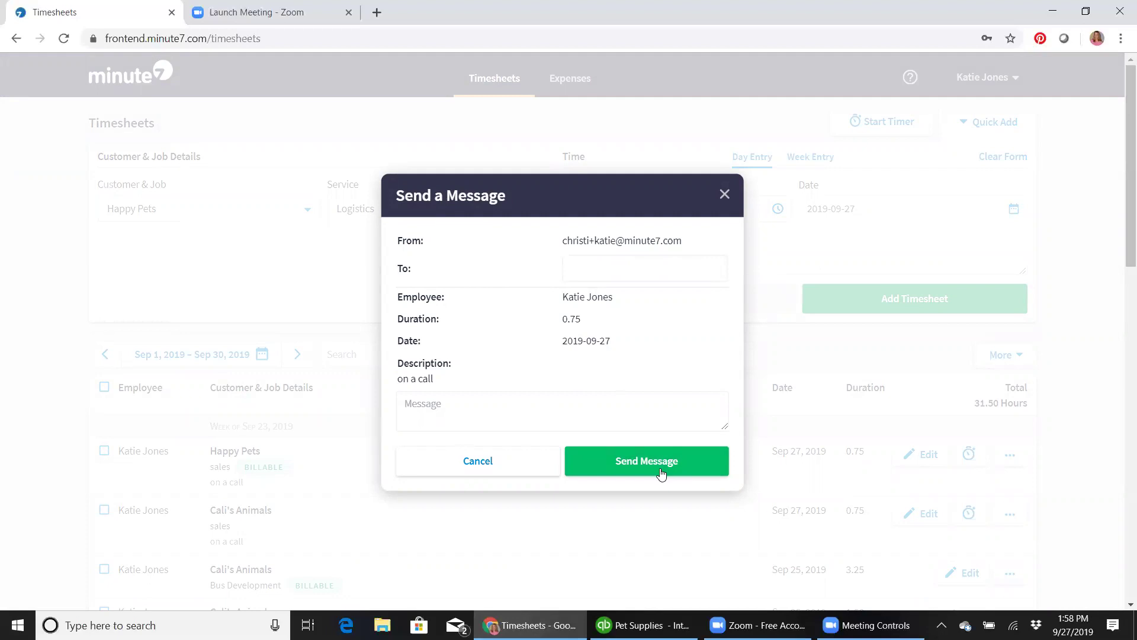
left_click(489, 469)
Delete the Sep 27 Cali's Animals sales entry.
left_click(1010, 515)
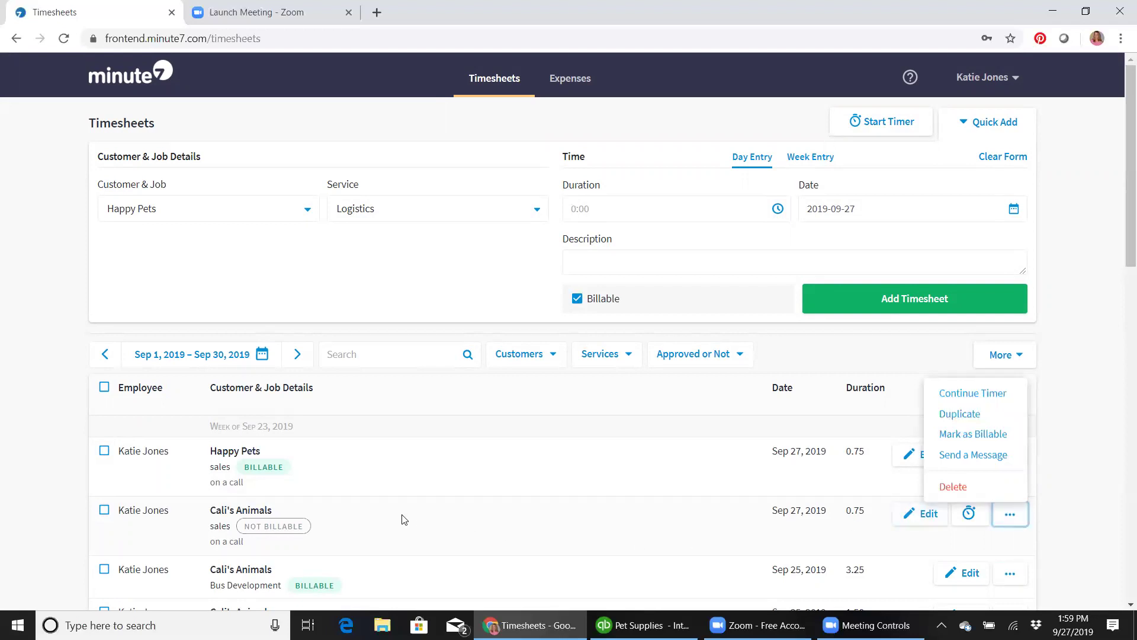
left_click(953, 489)
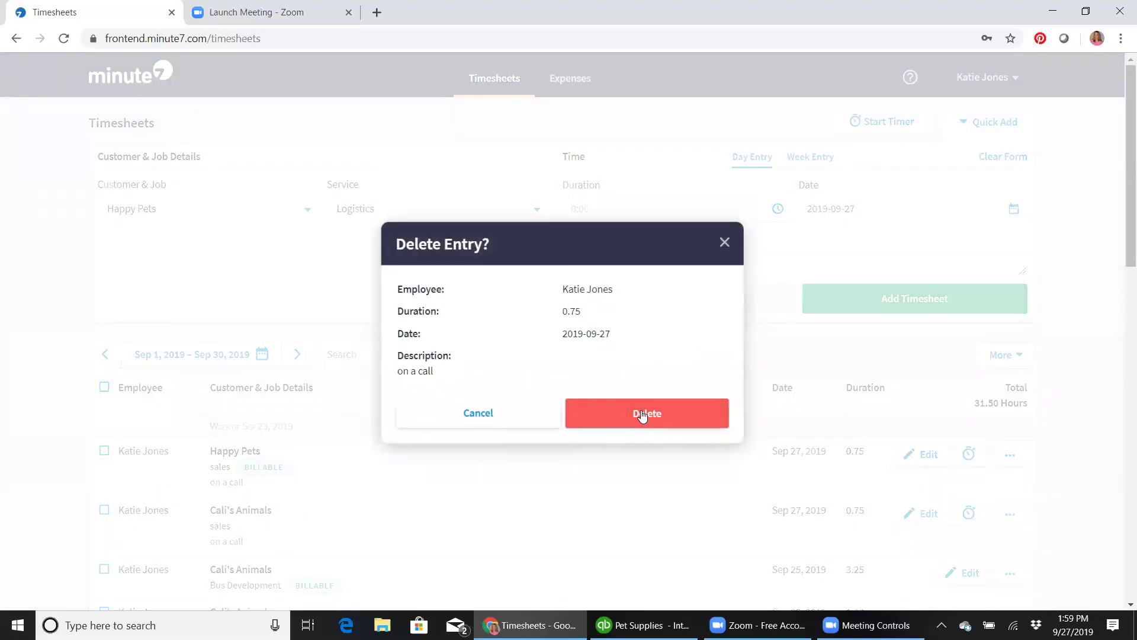
left_click(642, 415)
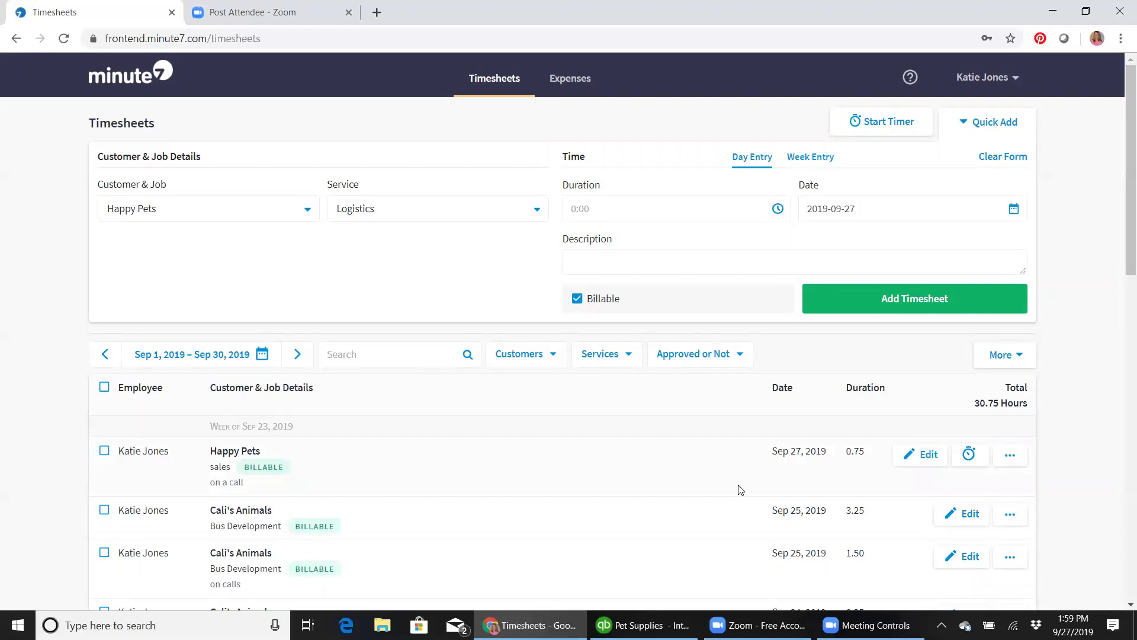
scroll(721, 459, "down", 2)
scroll(721, 459, "down", 5)
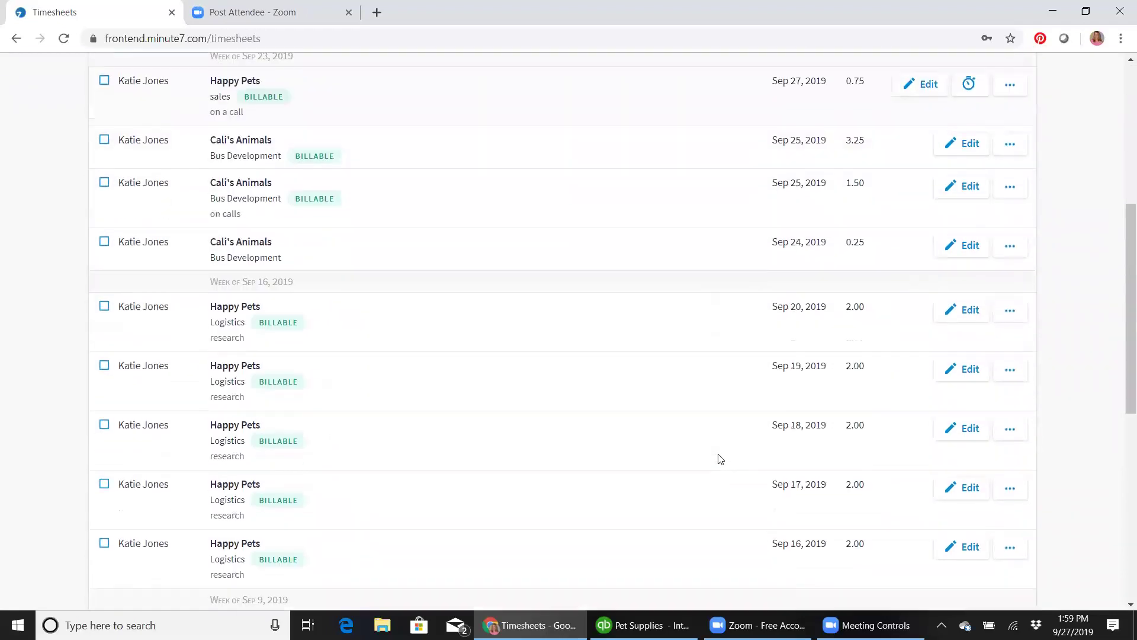
Show the timesheets for this week and the previous month, and set a custom date range of 2019-09-06 to 2019-09-20.
scroll(719, 460, "up", 6)
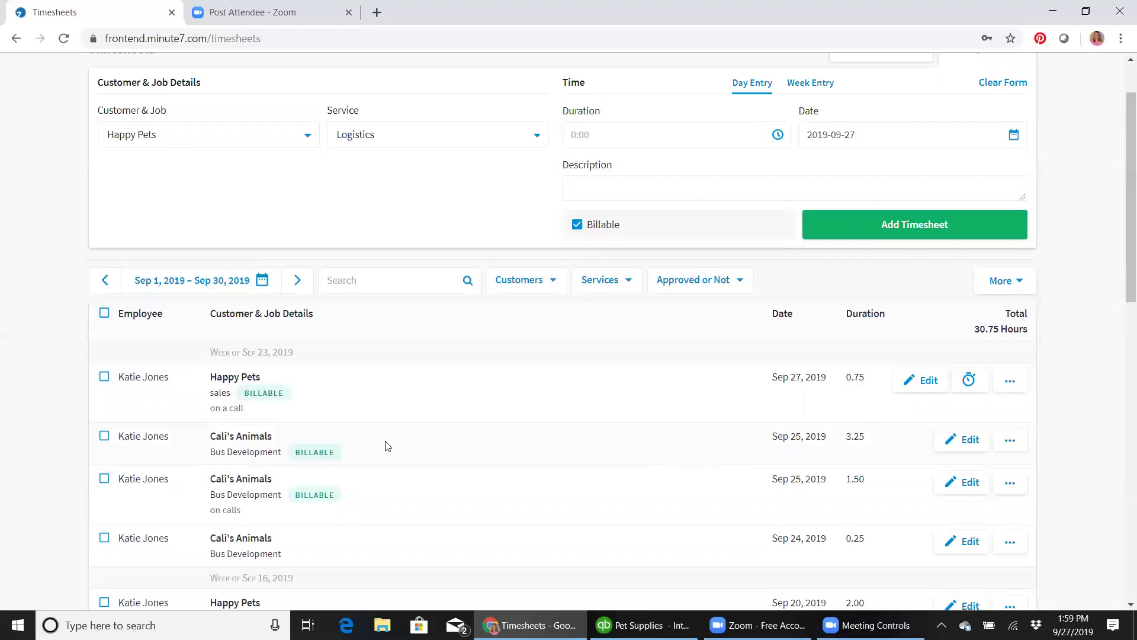
left_click(185, 284)
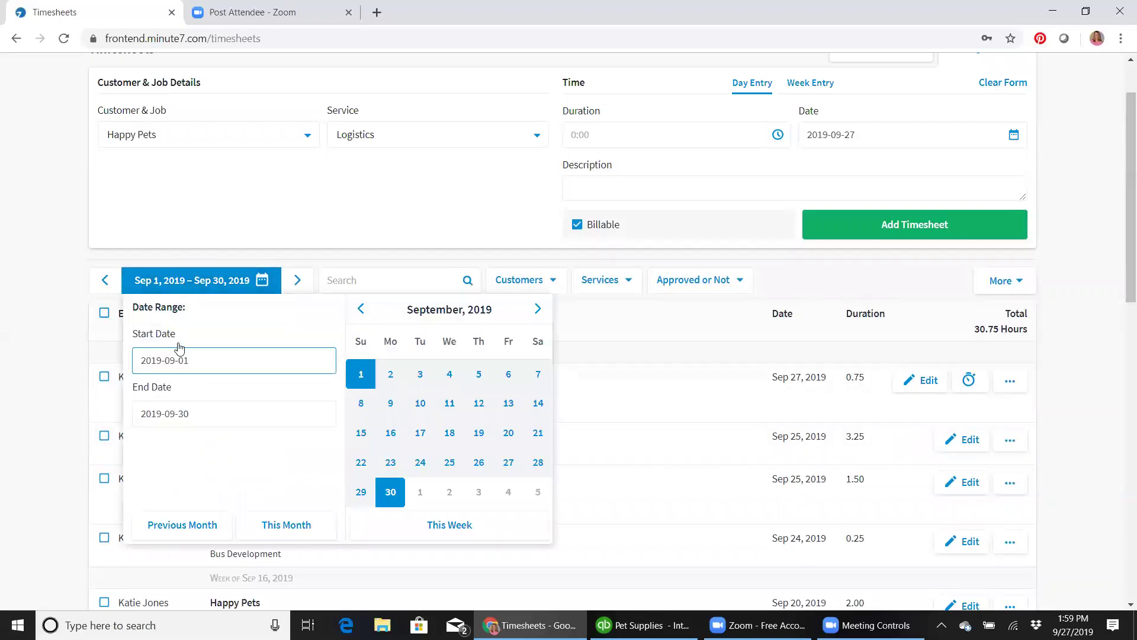
left_click(468, 531)
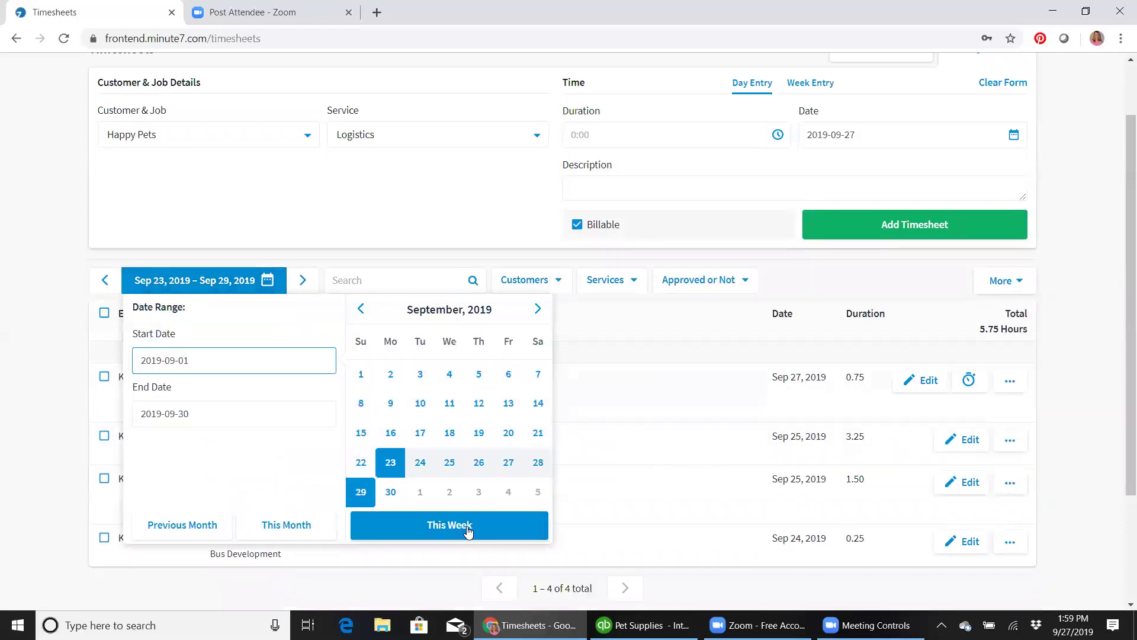
left_click(189, 525)
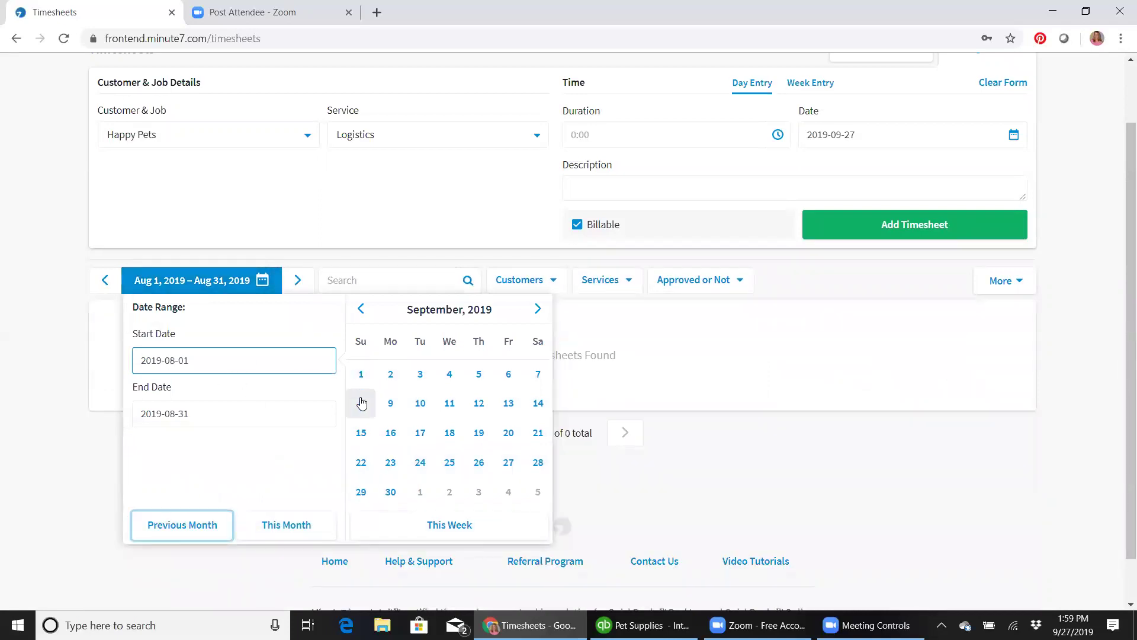
left_click(510, 376)
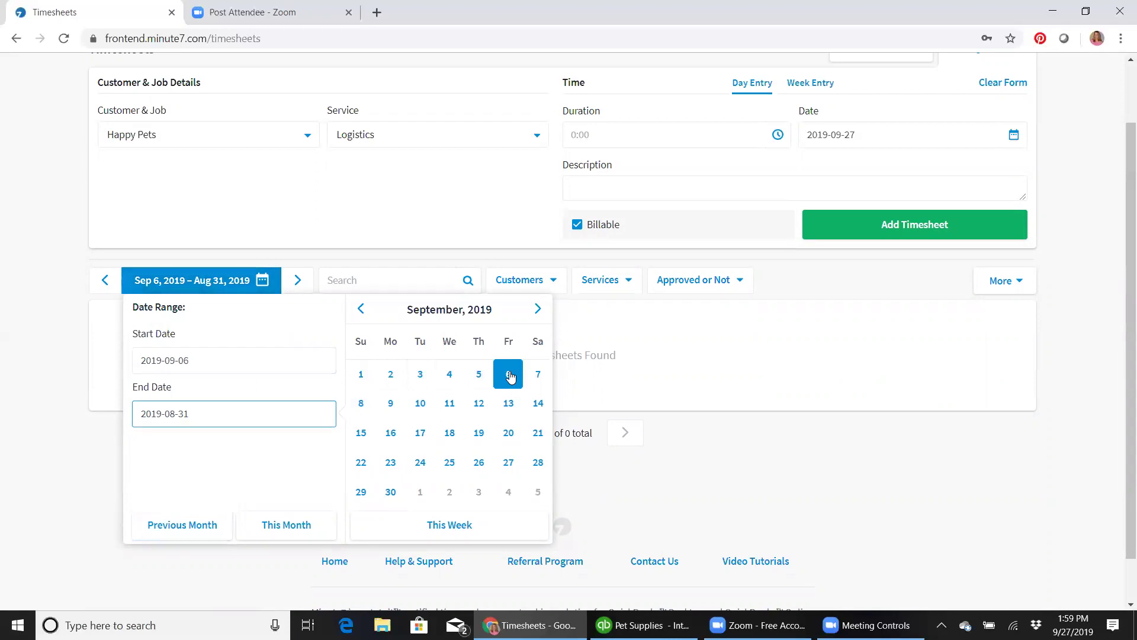
left_click(515, 438)
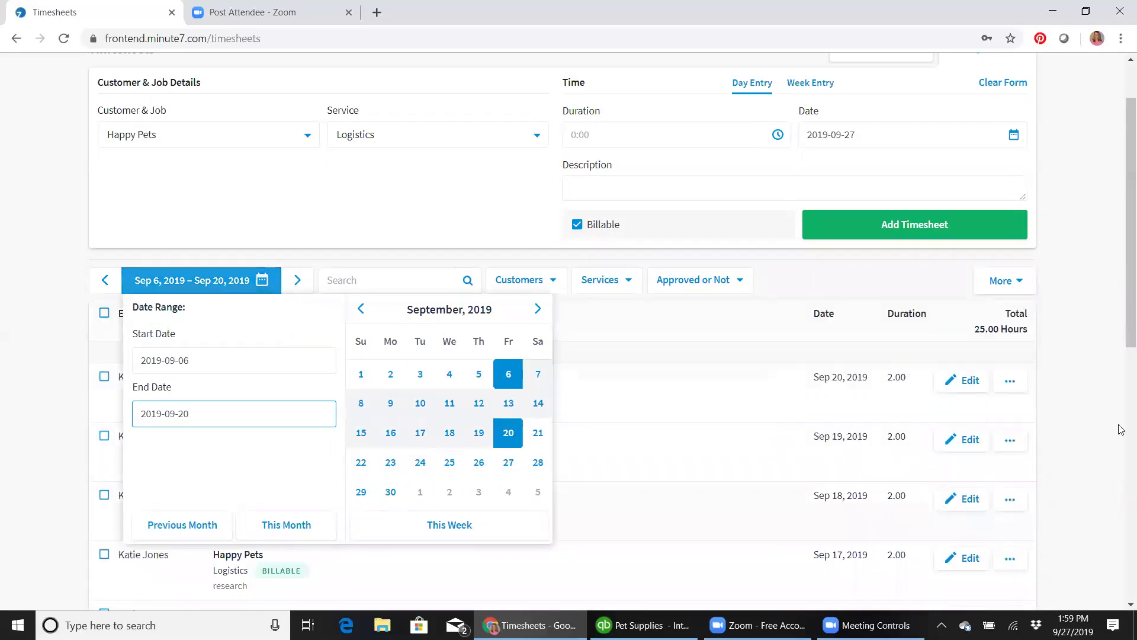
Search the timesheets for "calls" with the date range set to this month, and clear the search.
left_click(388, 281)
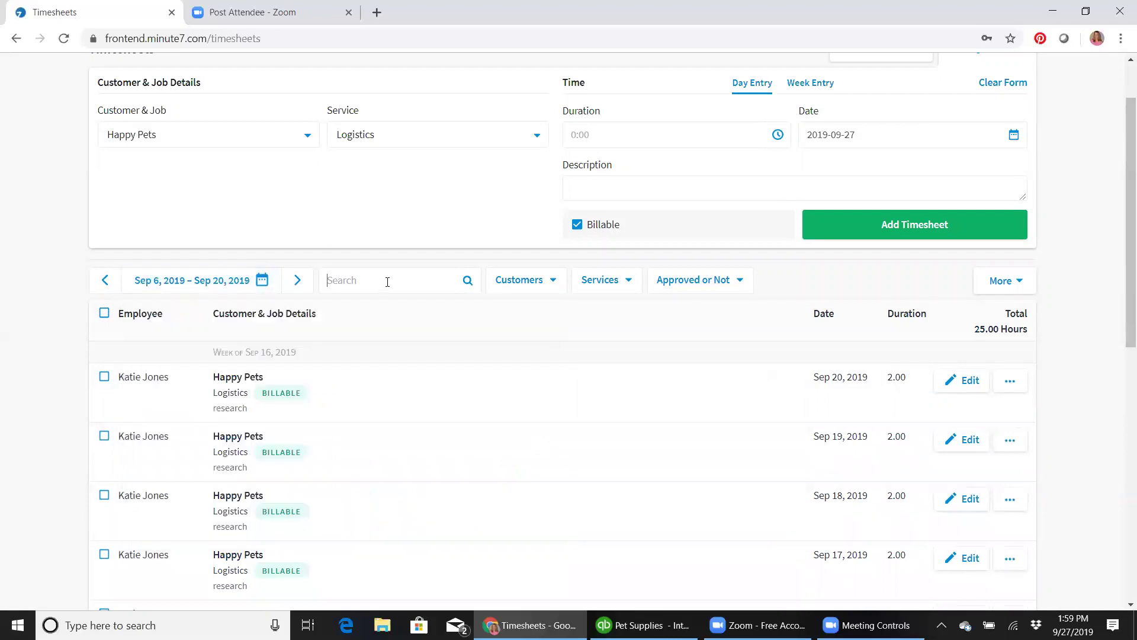
type("calls")
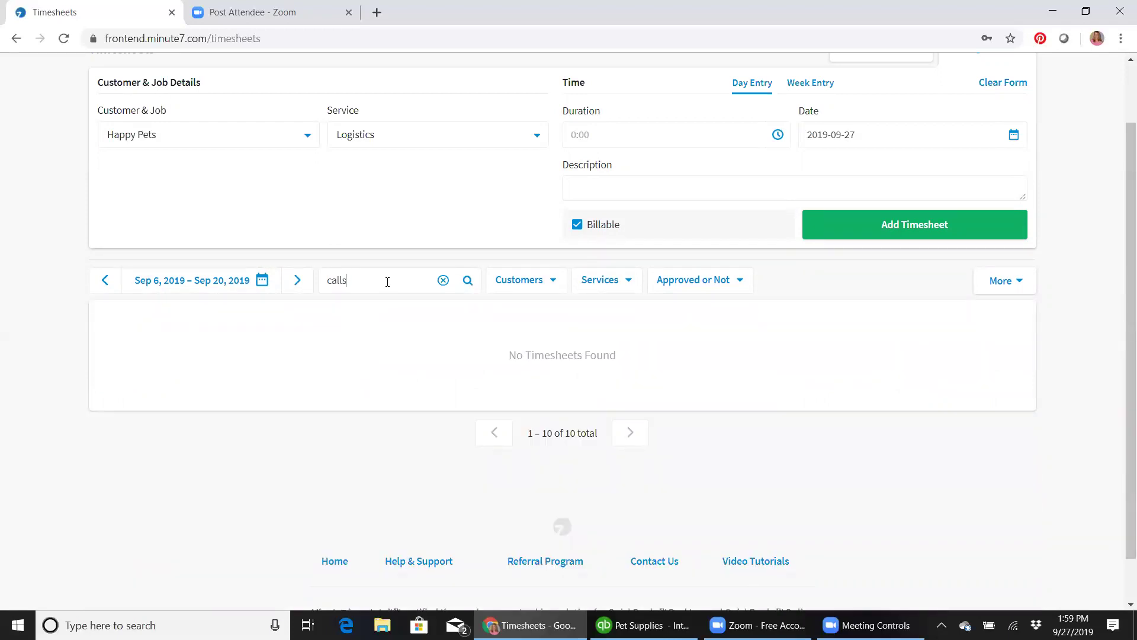
left_click(195, 279)
left_click(286, 525)
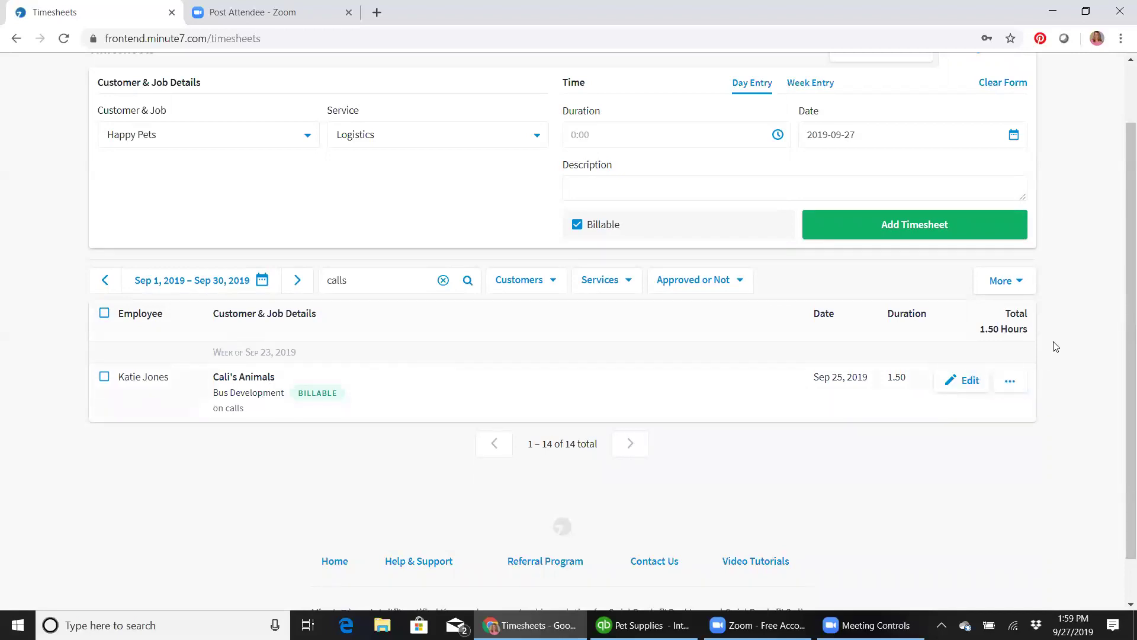
left_click(443, 280)
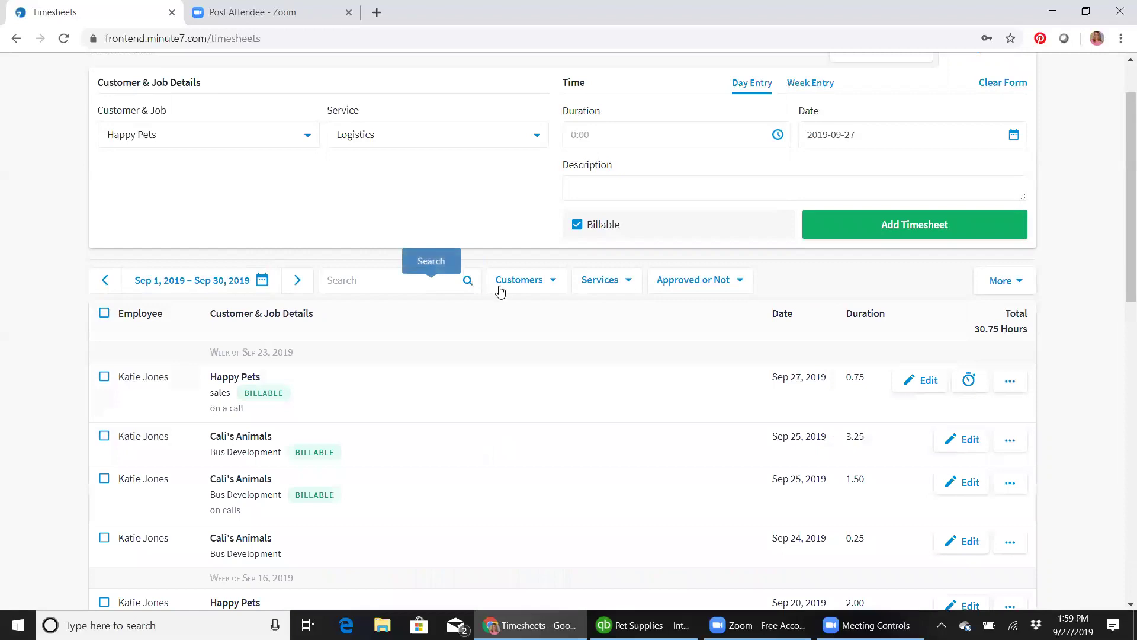
Filter the timesheet list to the customer Cali's Animals and remove that filter.
left_click(521, 284)
left_click(527, 339)
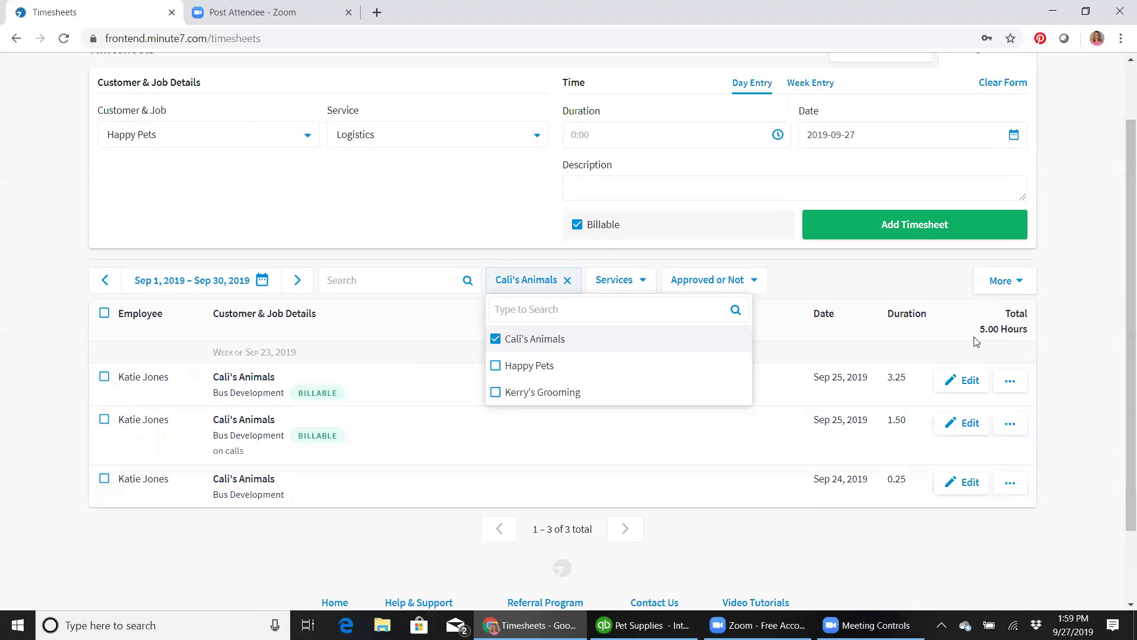
left_click(568, 280)
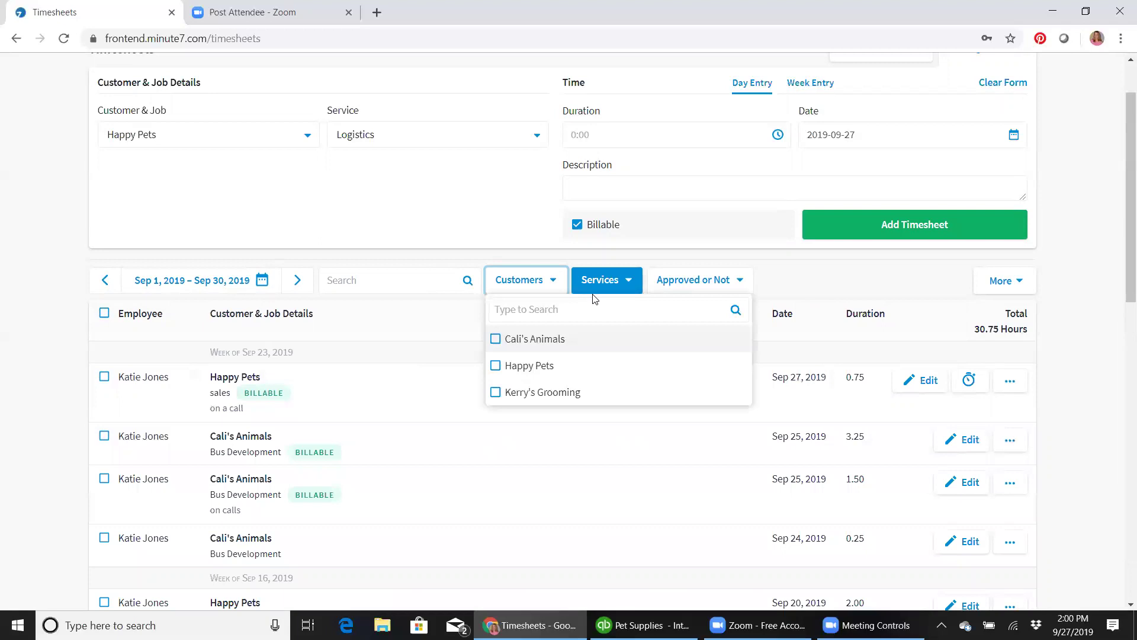
Filter the timesheets by the sales service, view the approval and additional filter options, and remove the sales filter.
left_click(622, 281)
left_click(587, 393)
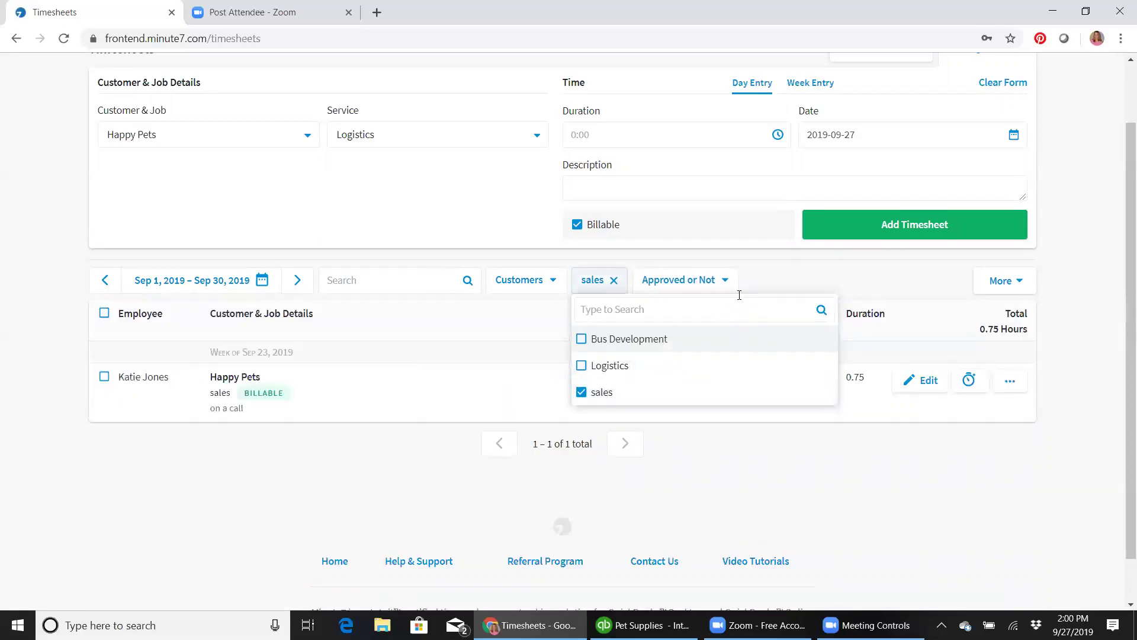
left_click(741, 288)
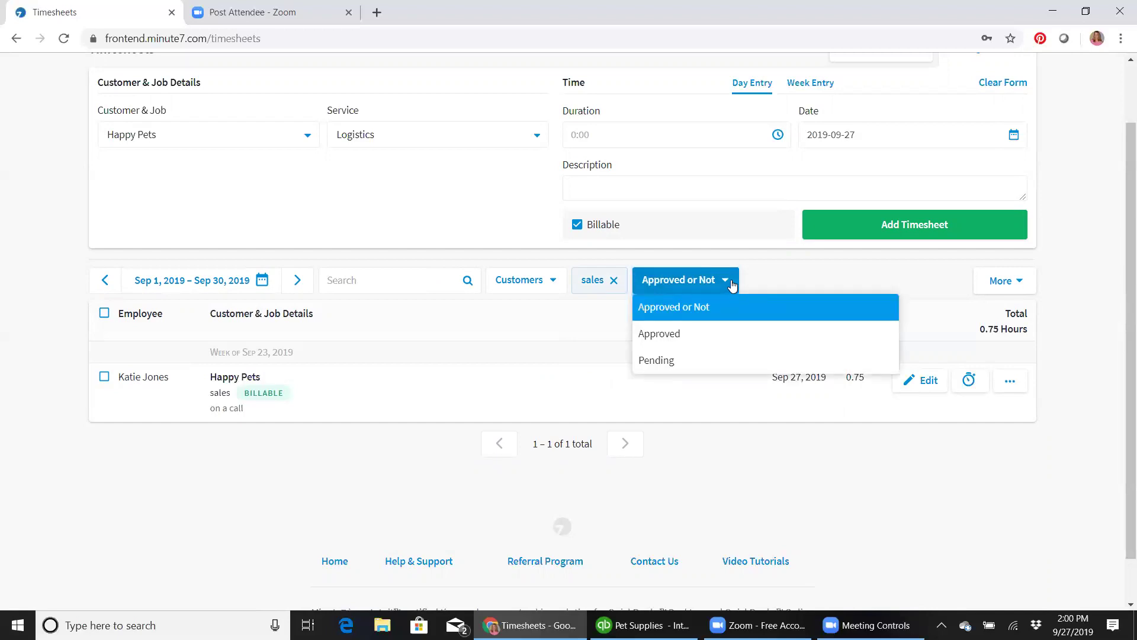
left_click(1019, 284)
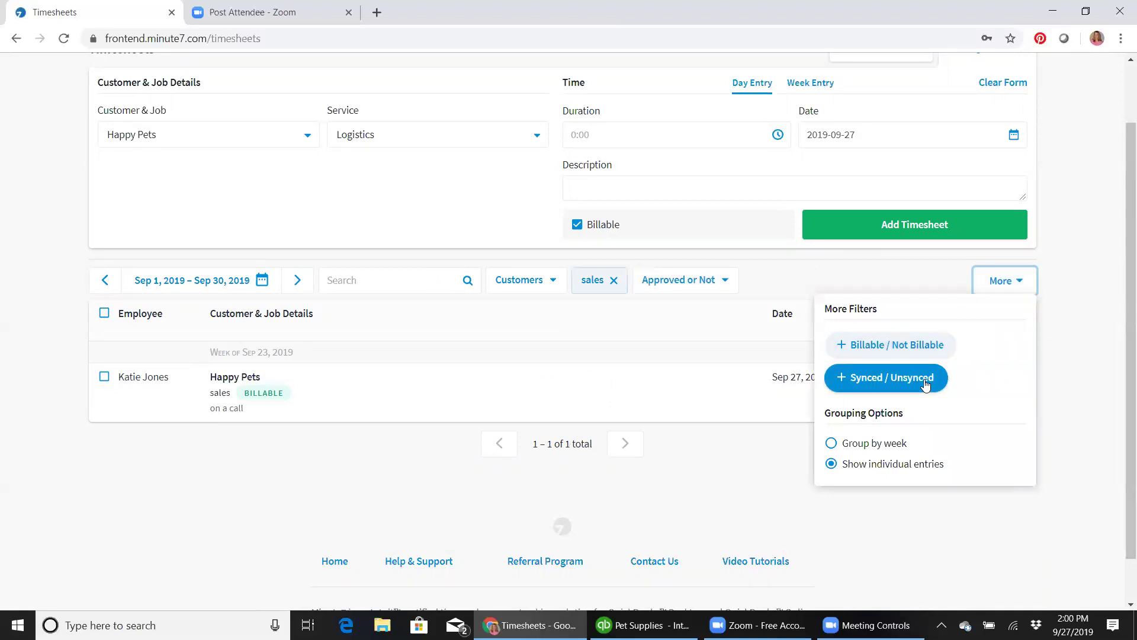
left_click(614, 281)
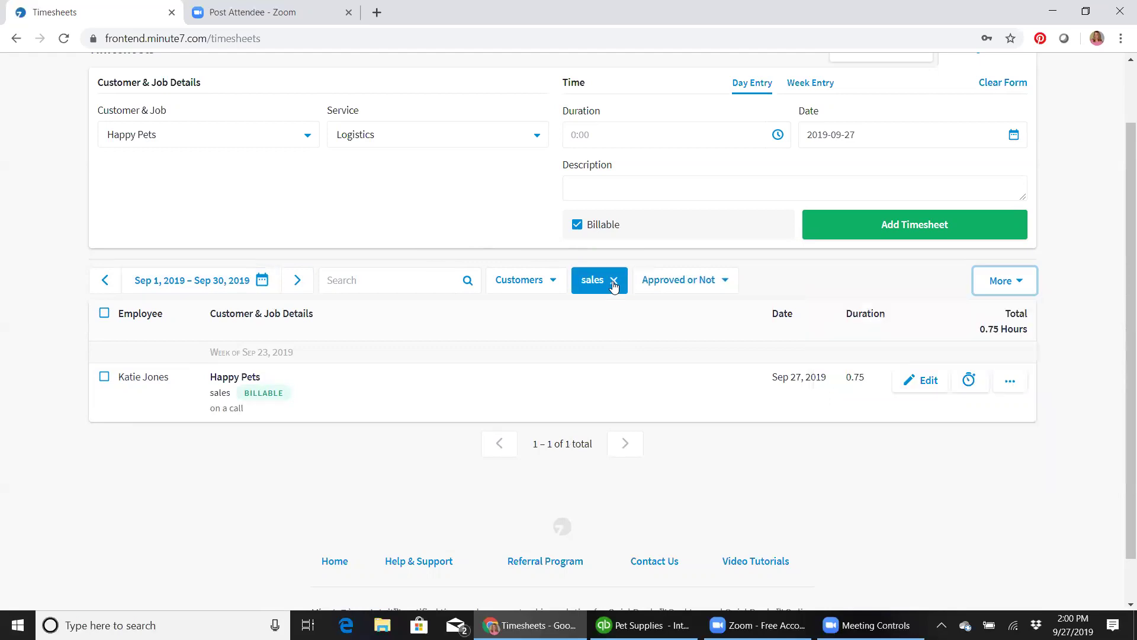
Group the September timesheet entries by week and review the weekly rows.
scroll(675, 371, "down", 14)
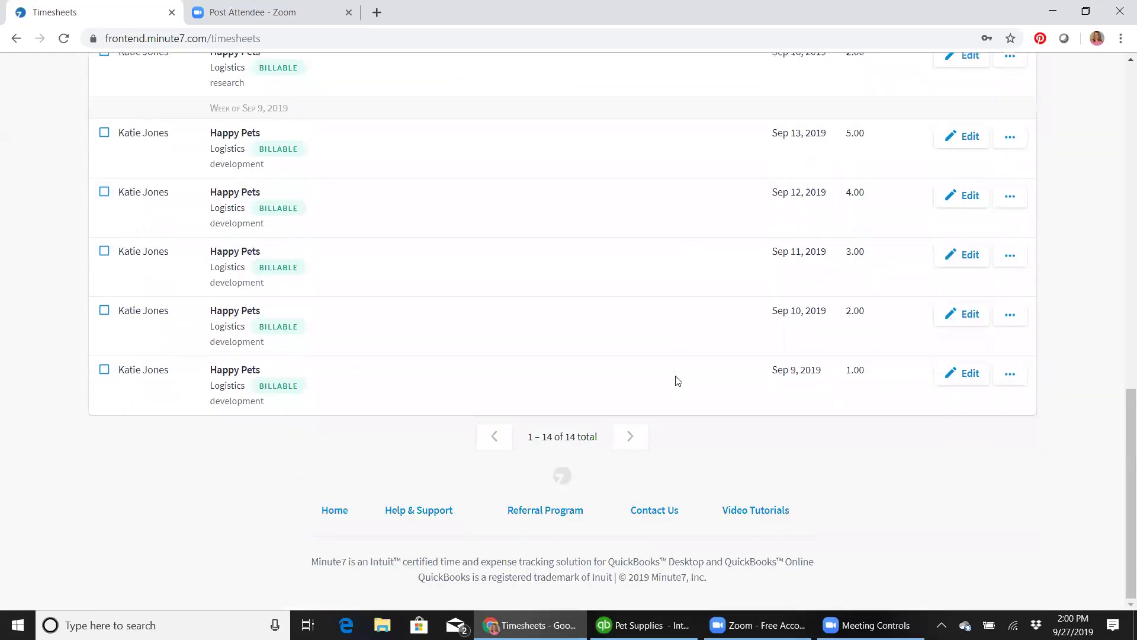
scroll(677, 380, "up", 14)
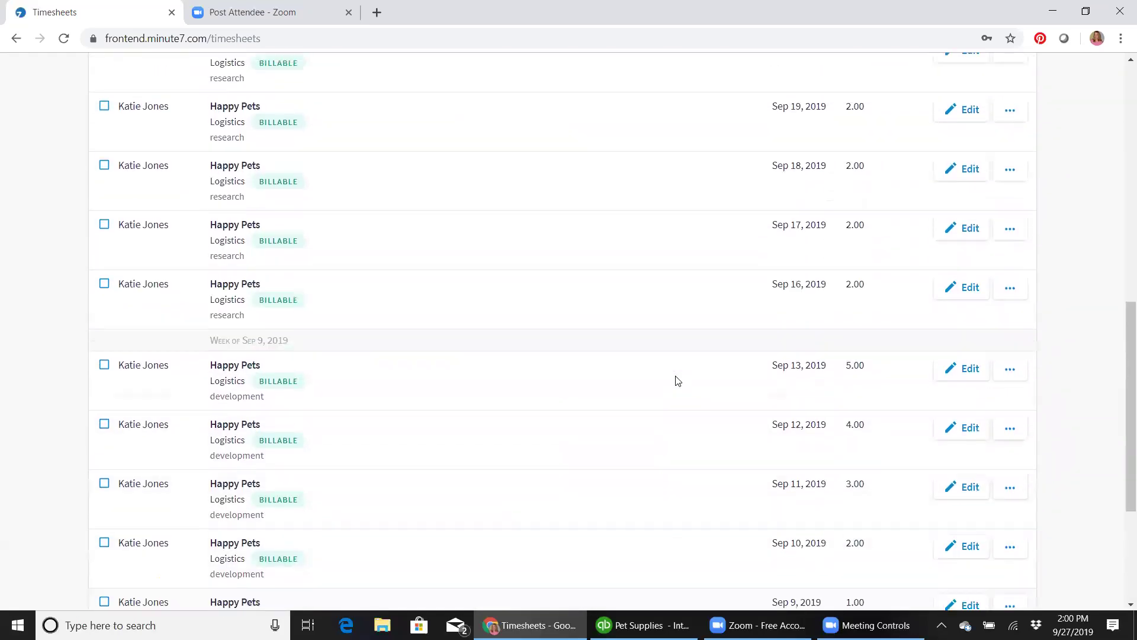
scroll(678, 381, "up", 2)
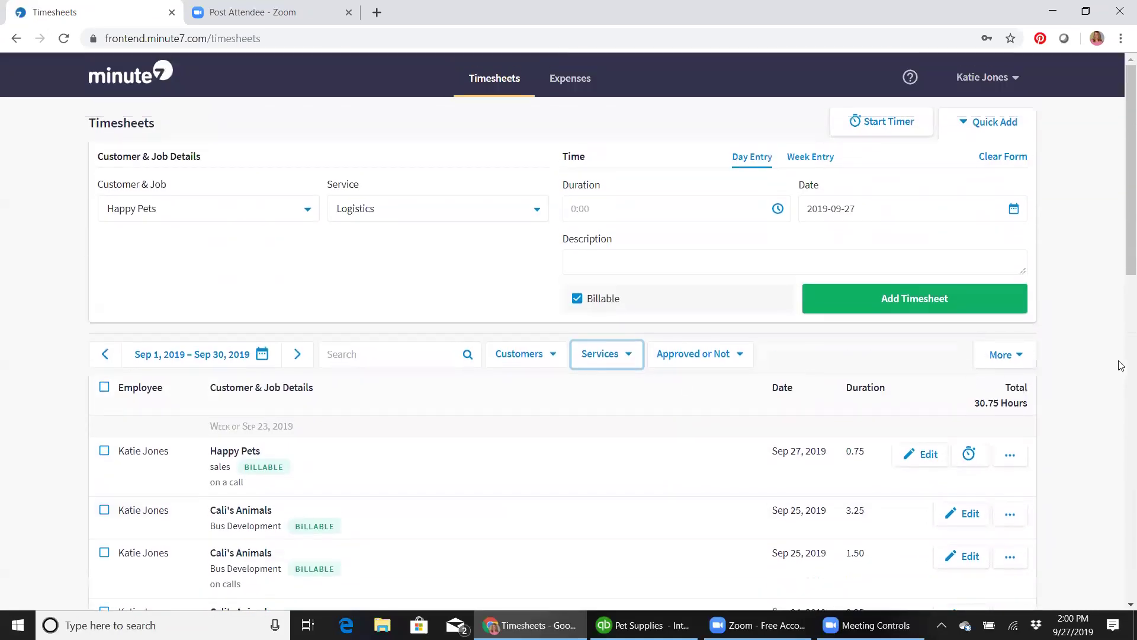
left_click(1002, 362)
left_click(832, 517)
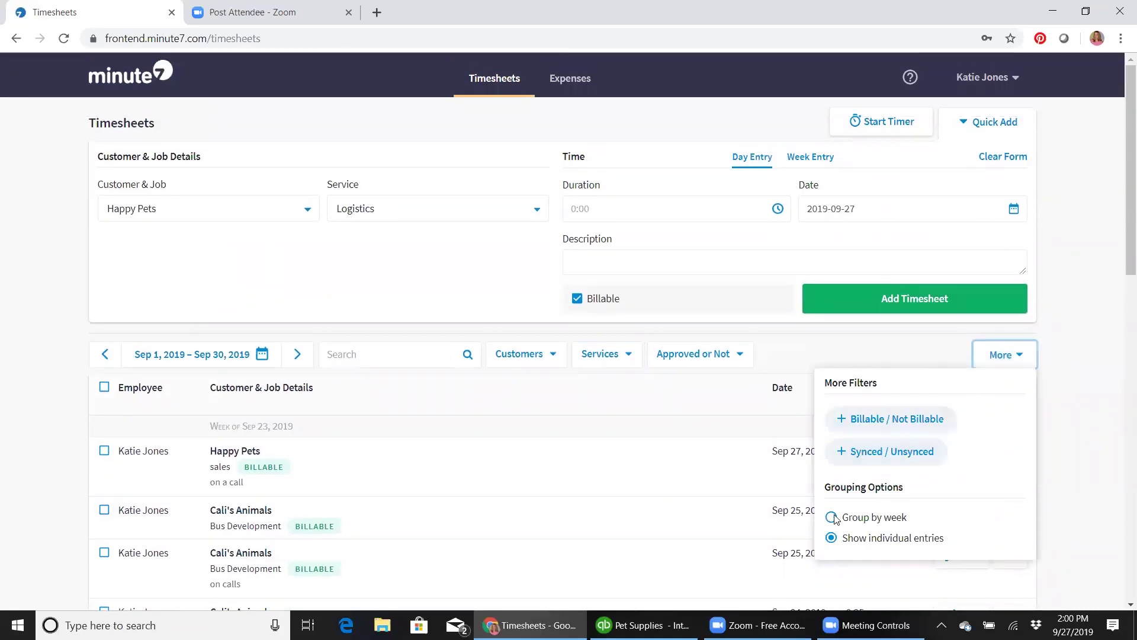
left_click(1108, 398)
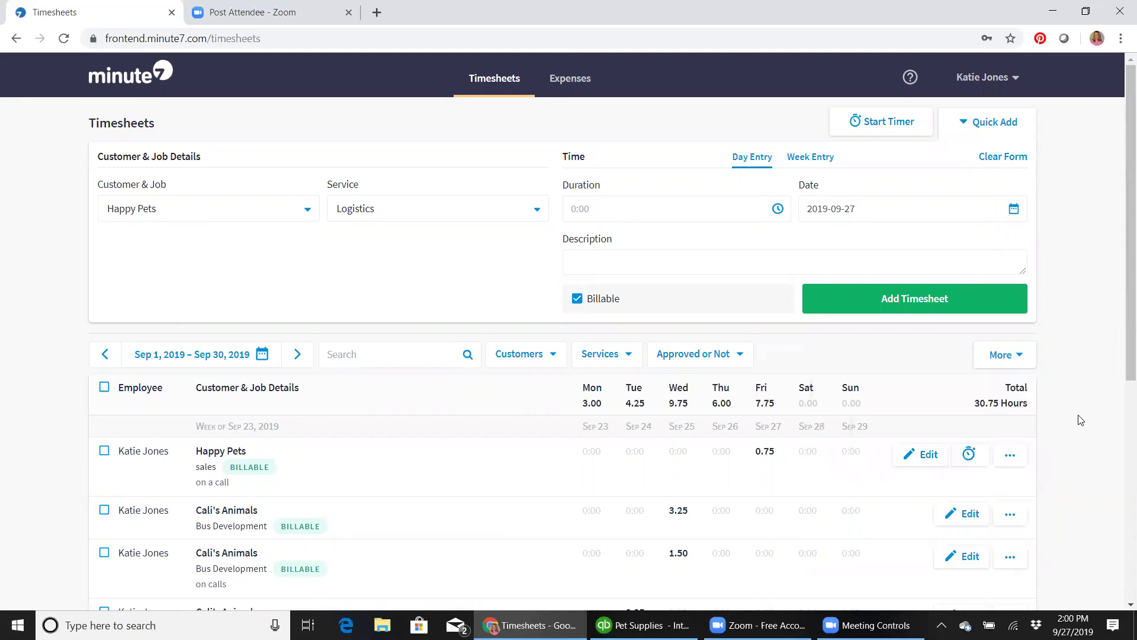
scroll(1081, 420, "down", 4)
scroll(1079, 417, "down", 2)
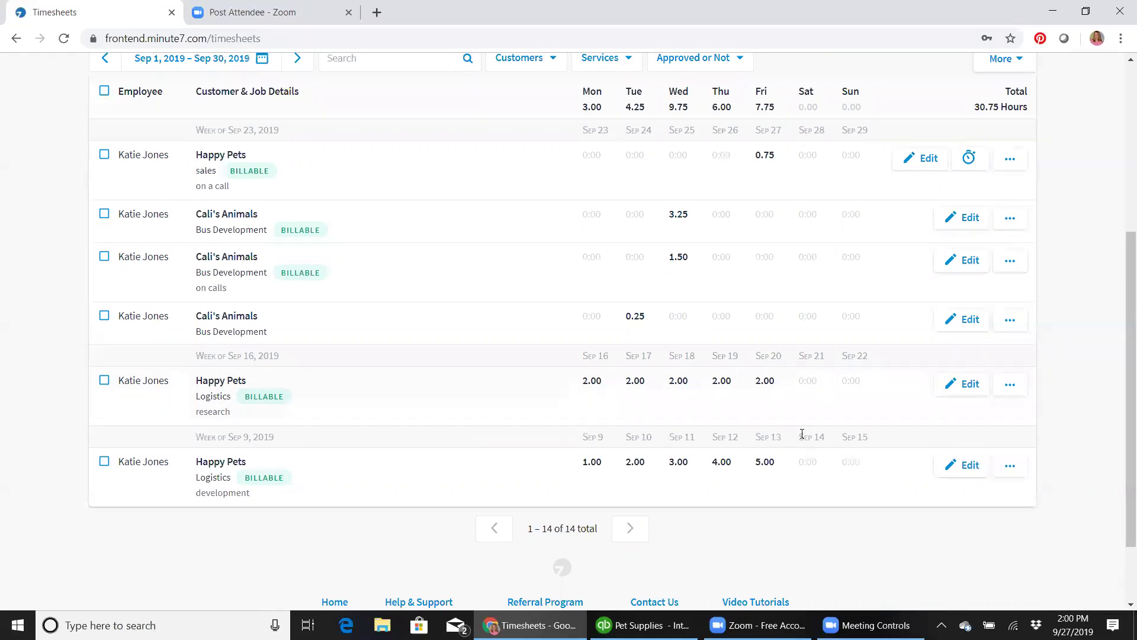
scroll(803, 434, "up", 5)
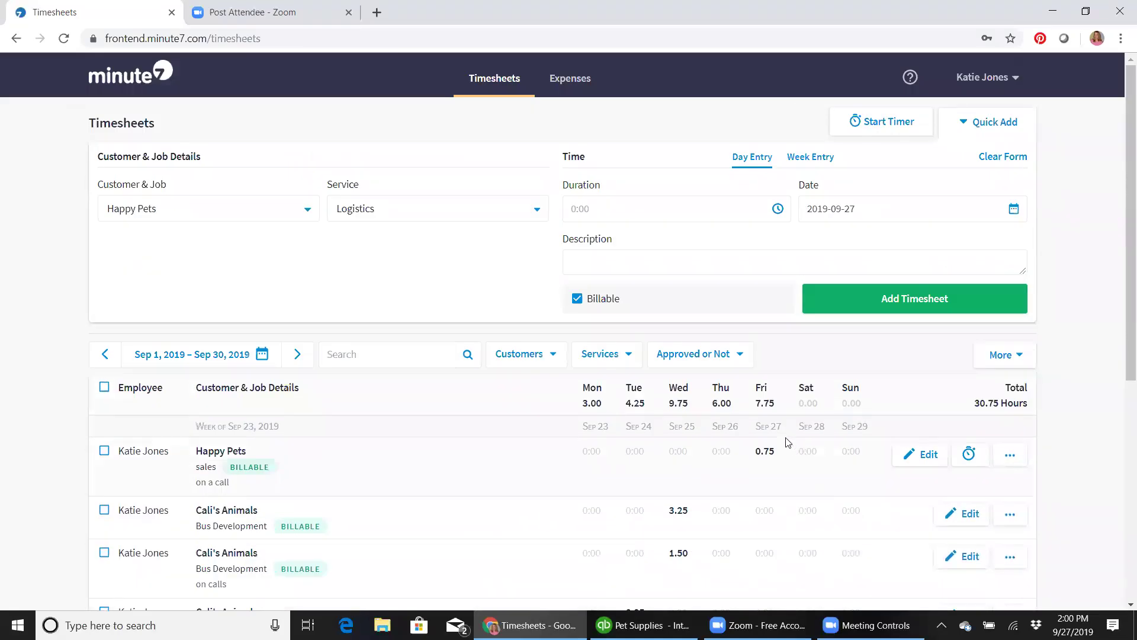